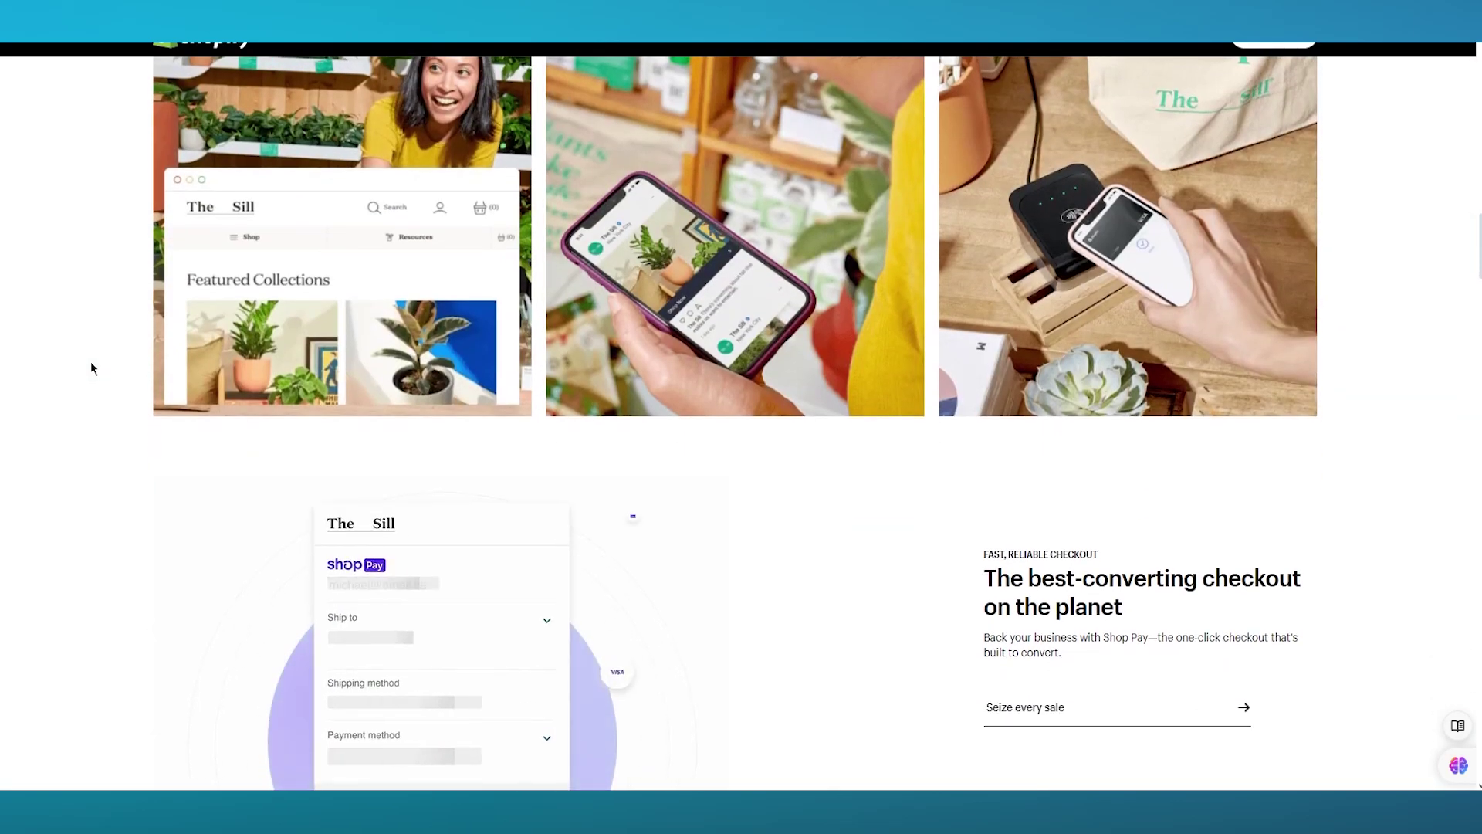
scroll(90, 361, up, 15)
scroll(90, 362, down, 8)
scroll(90, 368, down, 2)
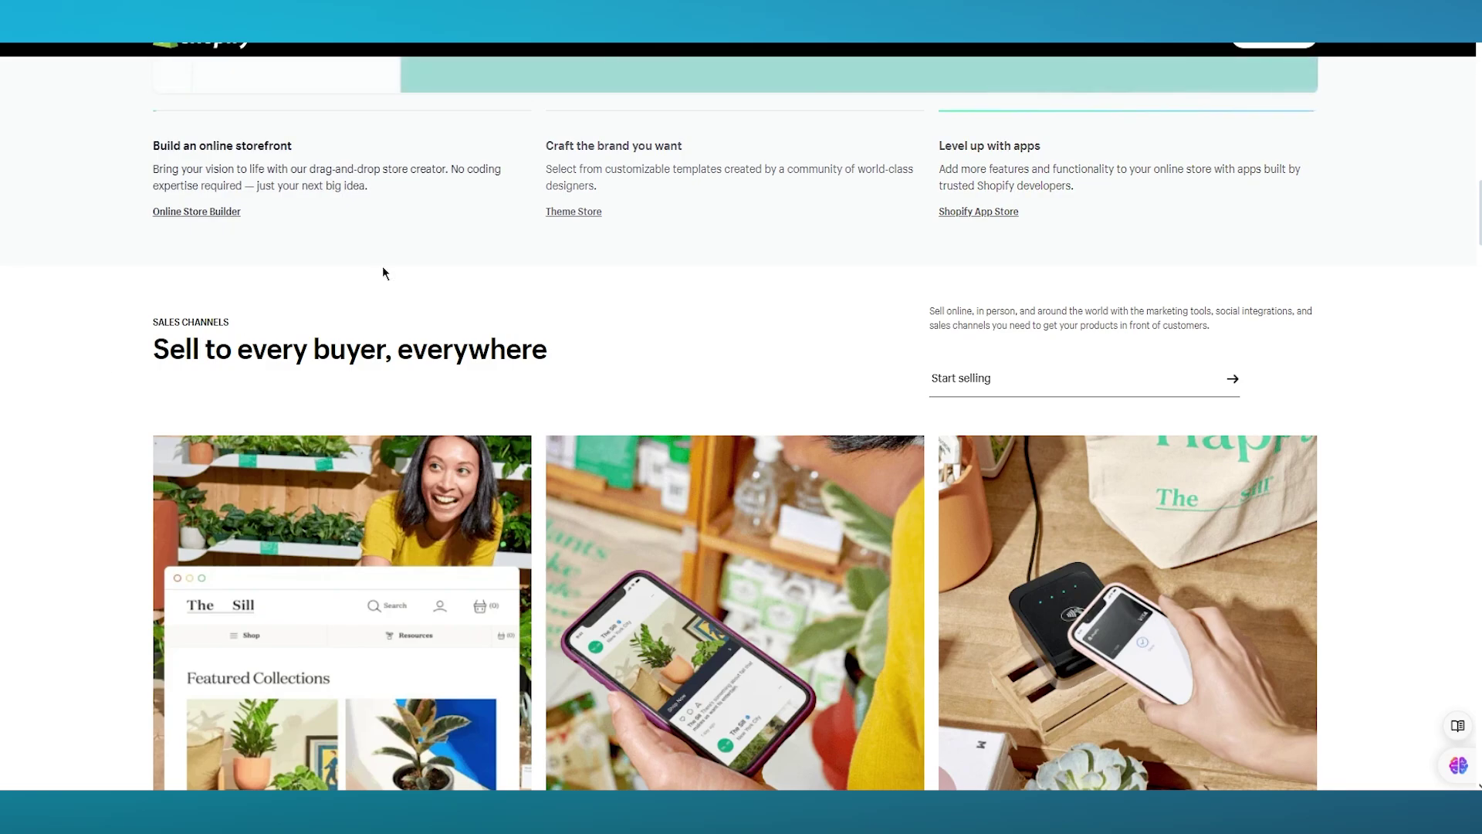
scroll(988, 285, up, 10)
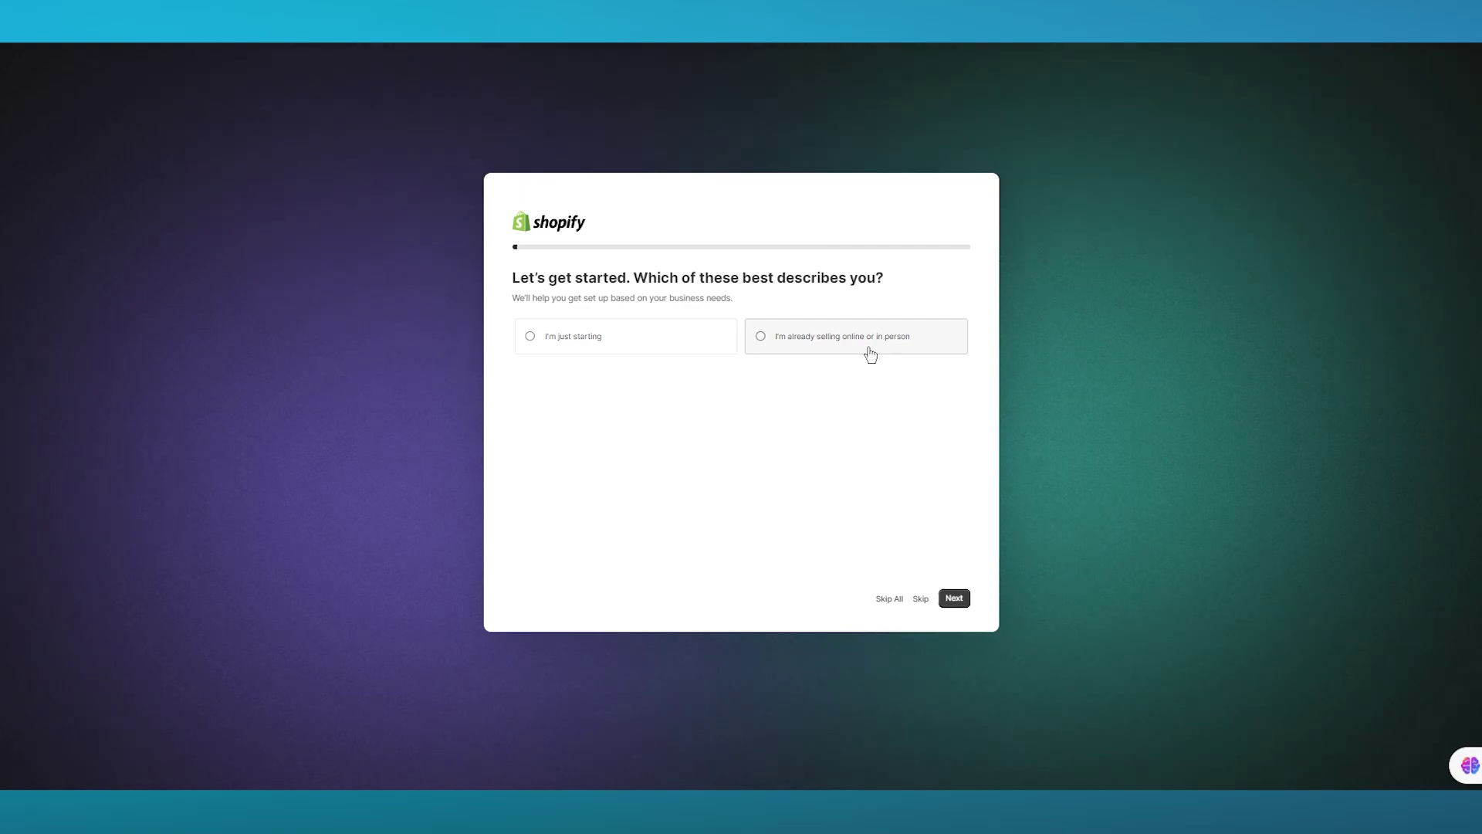
Answer the setup questions with "I'm just starting" and "An online store" as the place to sell
click(606, 340)
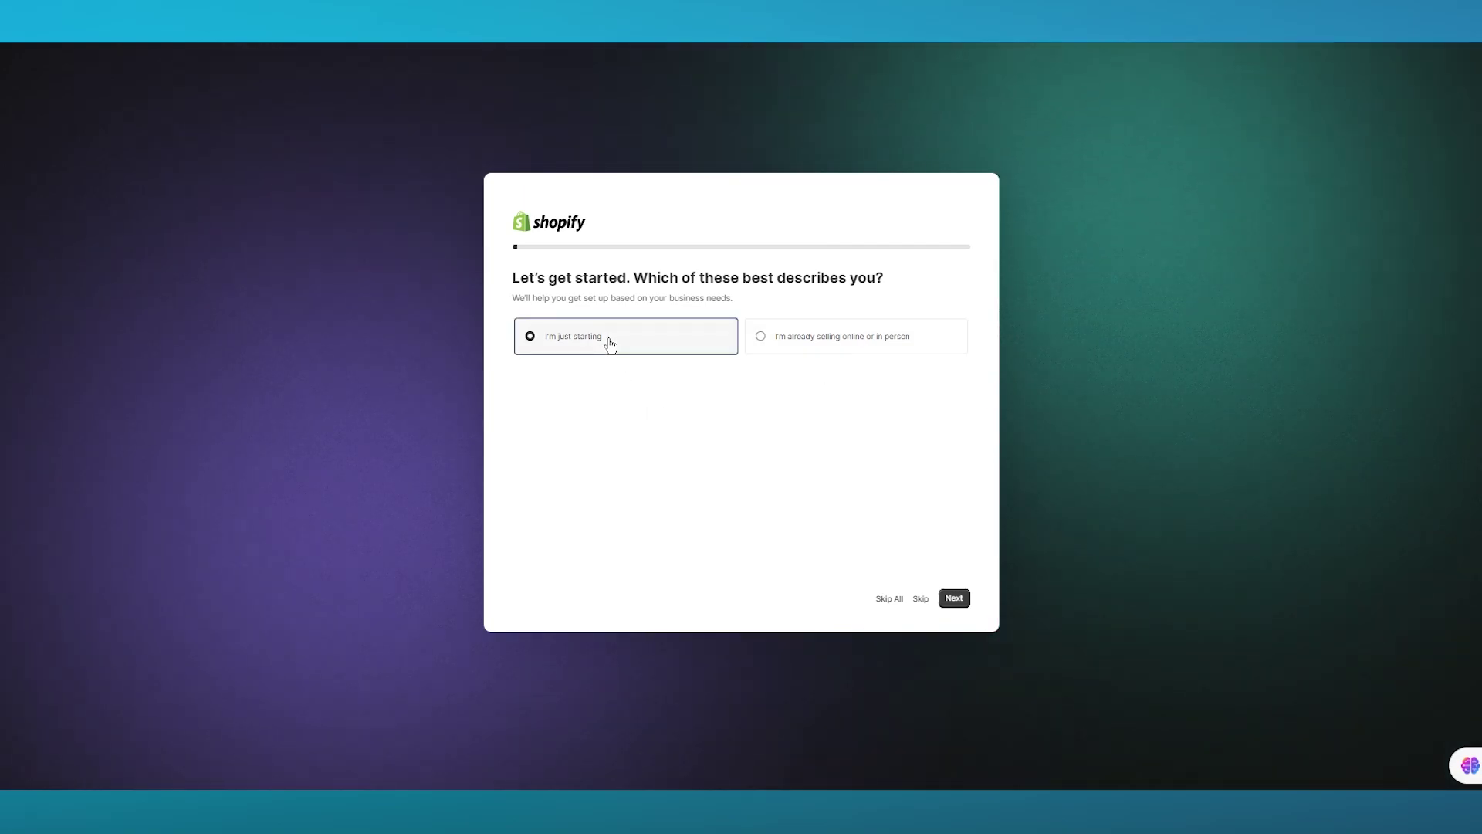
click(954, 599)
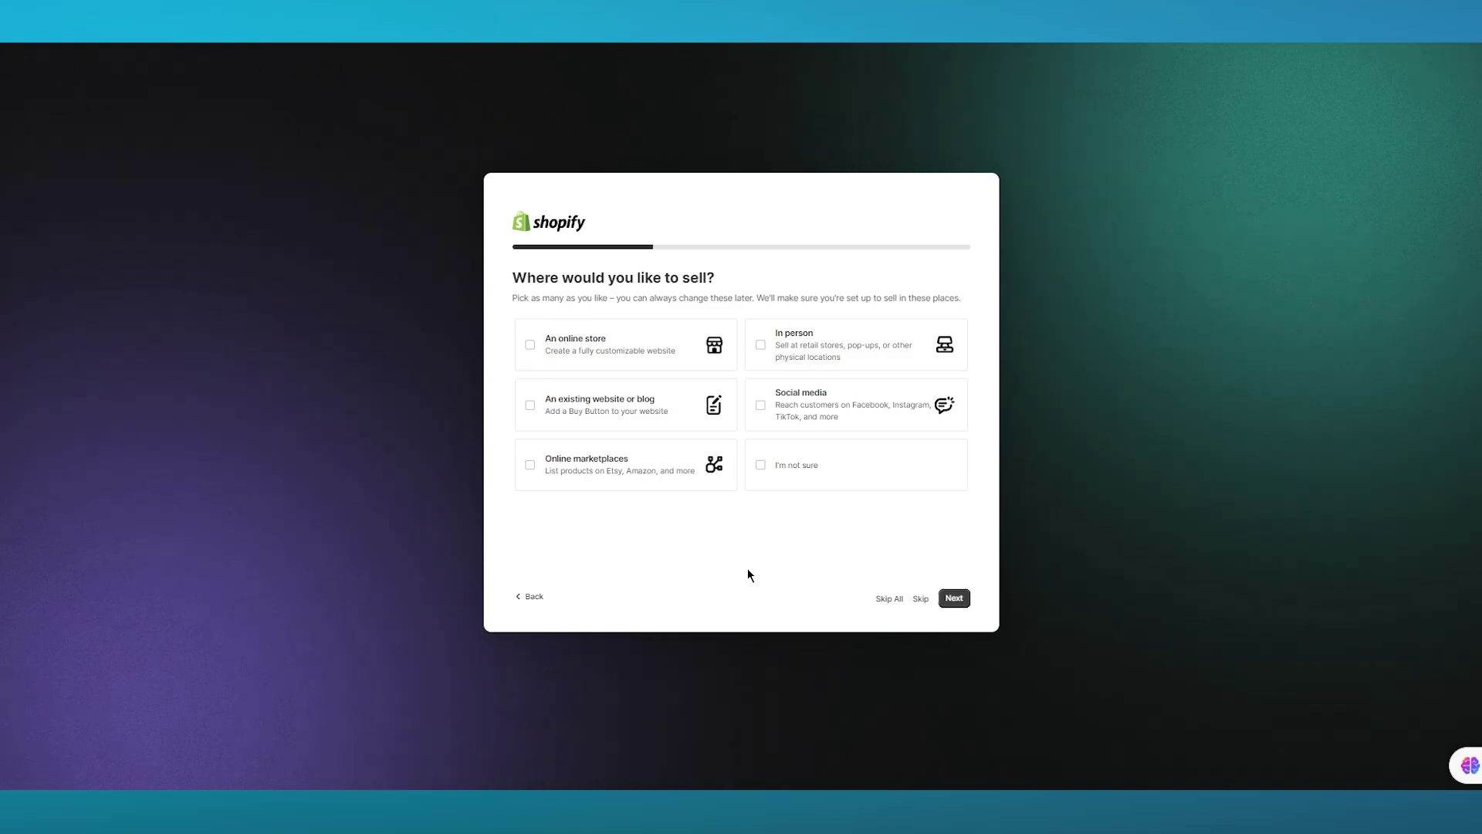
click(632, 356)
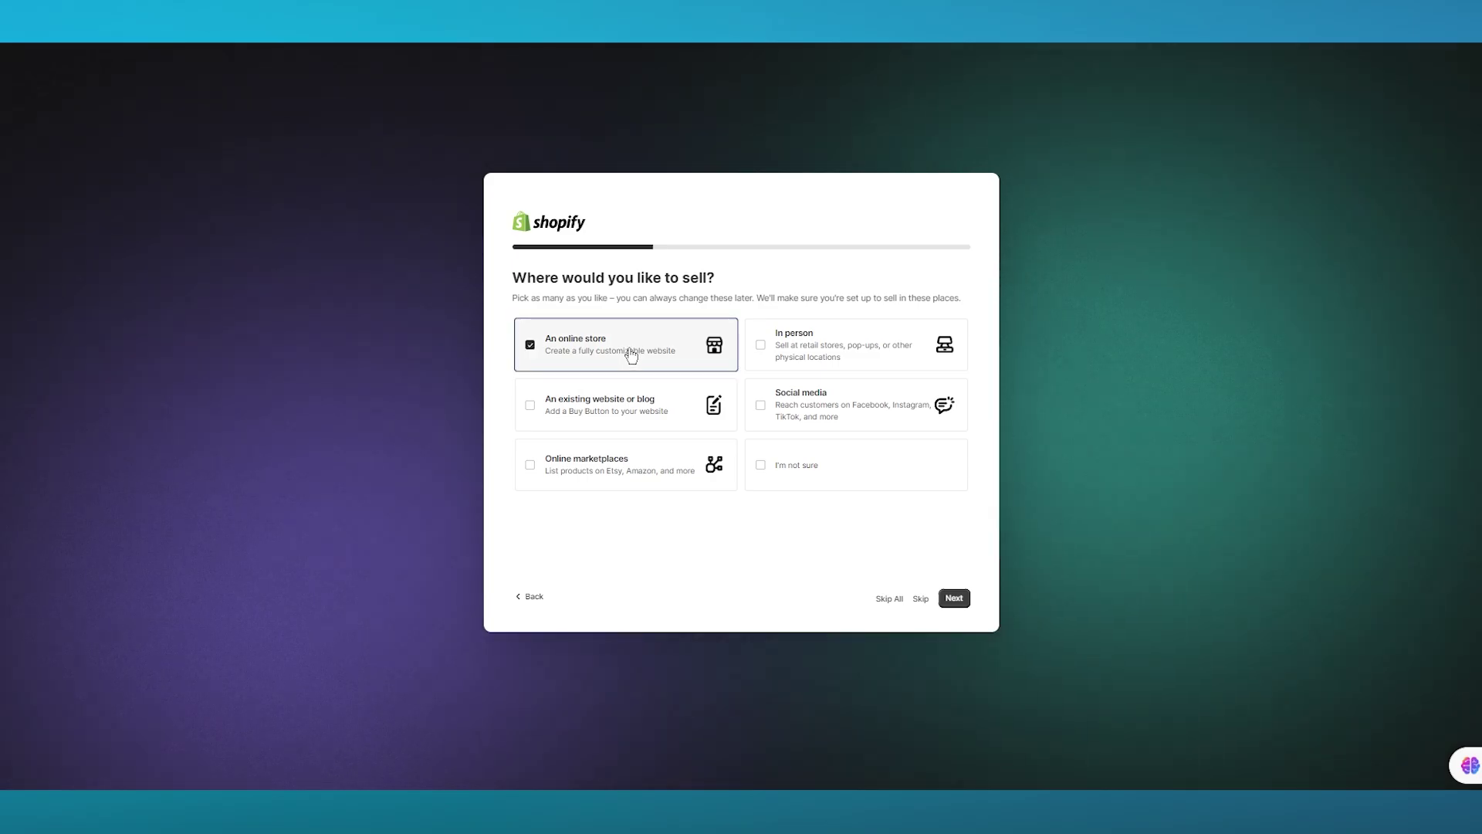
click(966, 608)
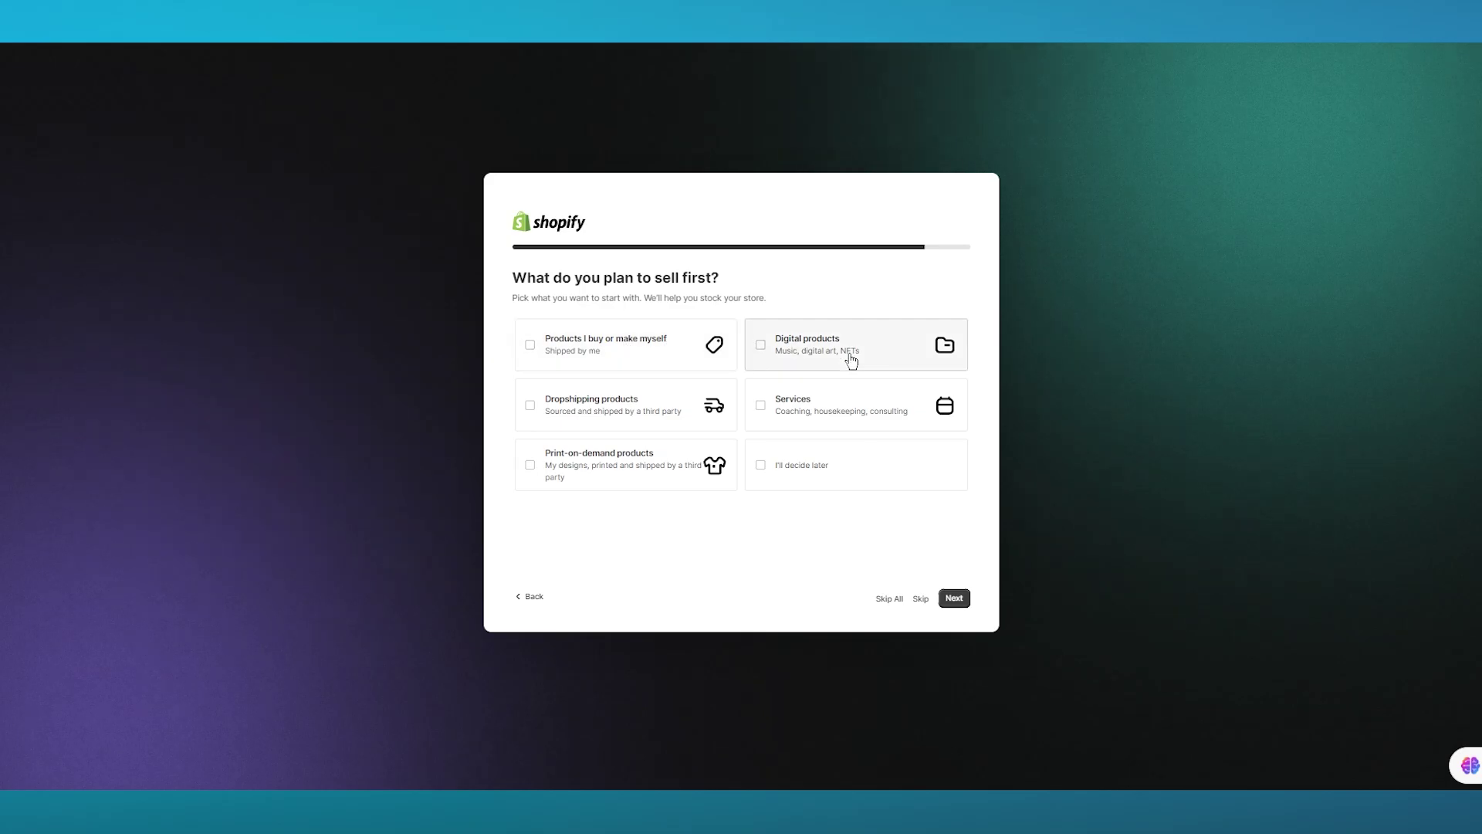
Choose "Products I buy or make myself" as the first things to sell and accept Pakistan as the business location
click(625, 339)
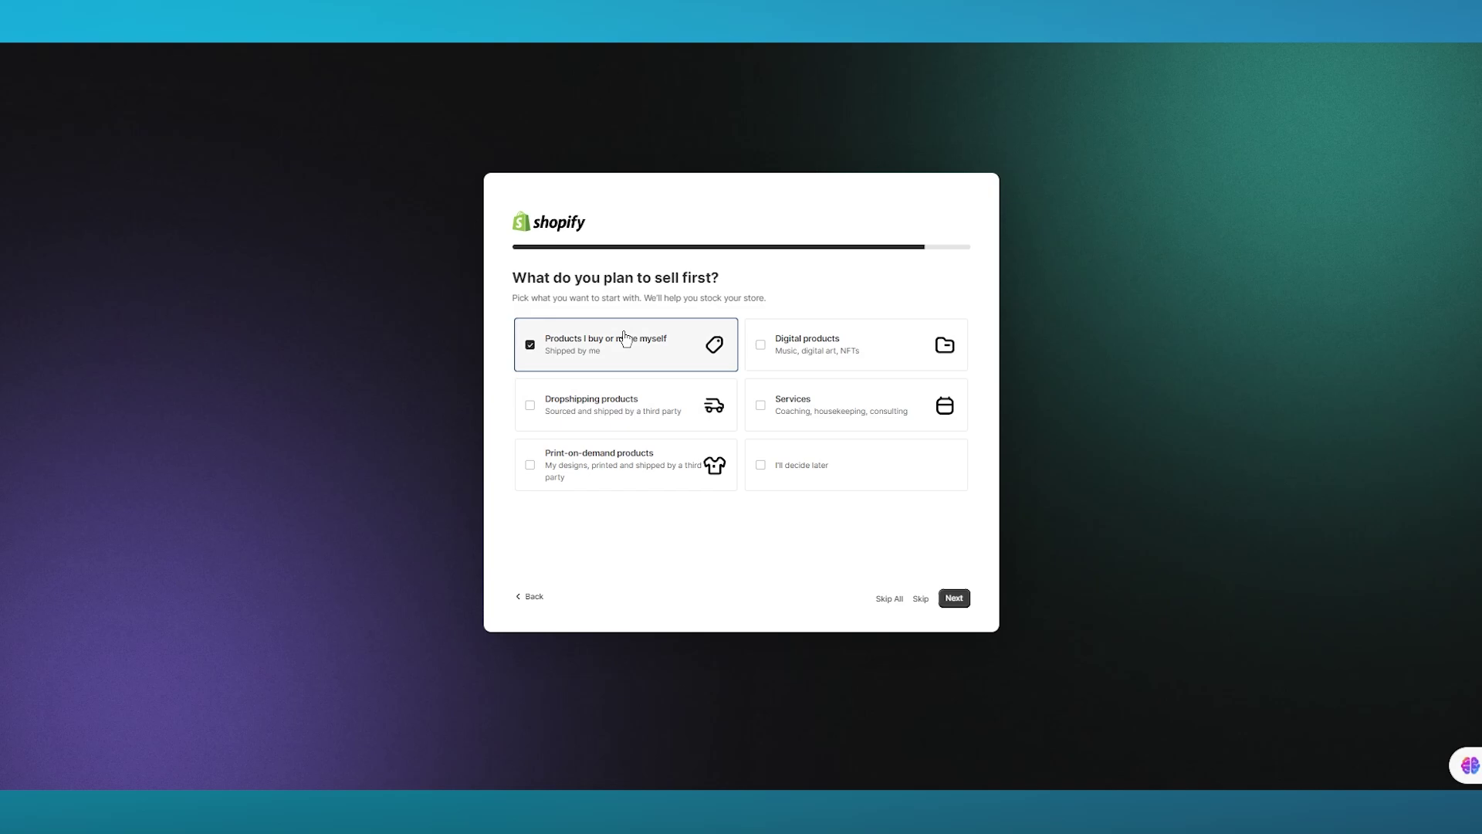
click(954, 598)
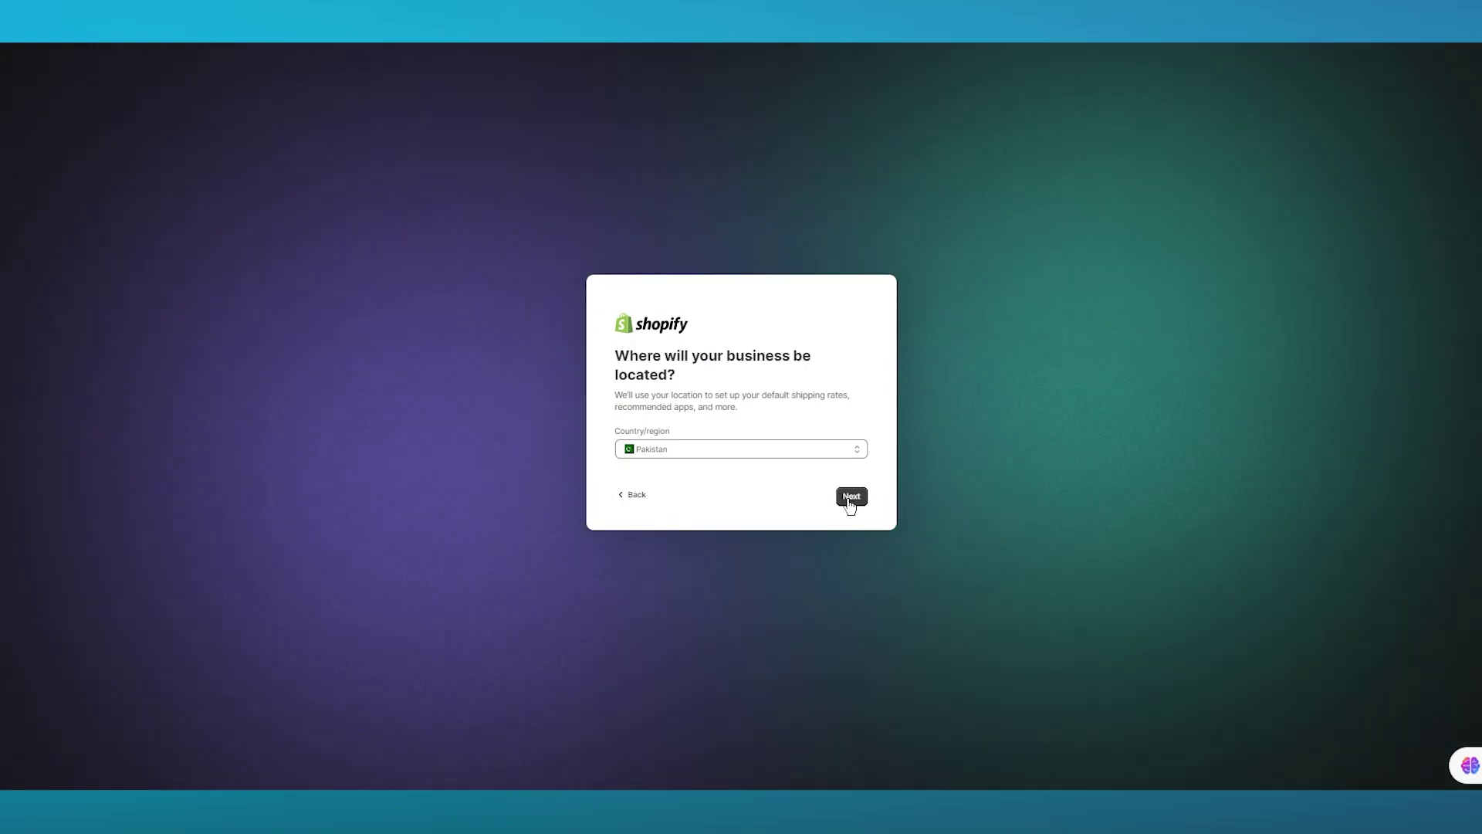
click(850, 500)
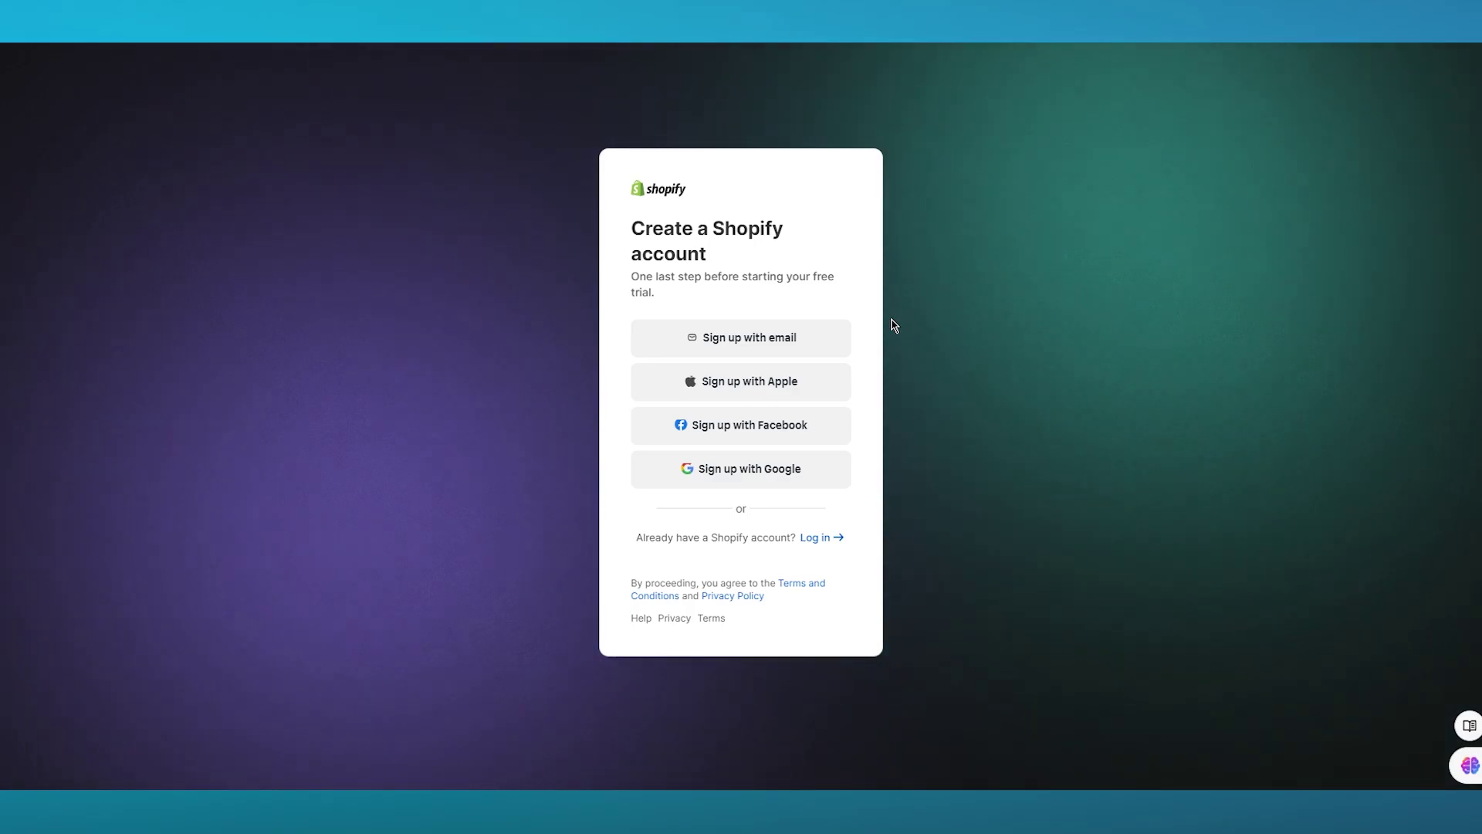
Choose to sign up with email and fill in the temporary address copied from the Temp Mail page
click(774, 341)
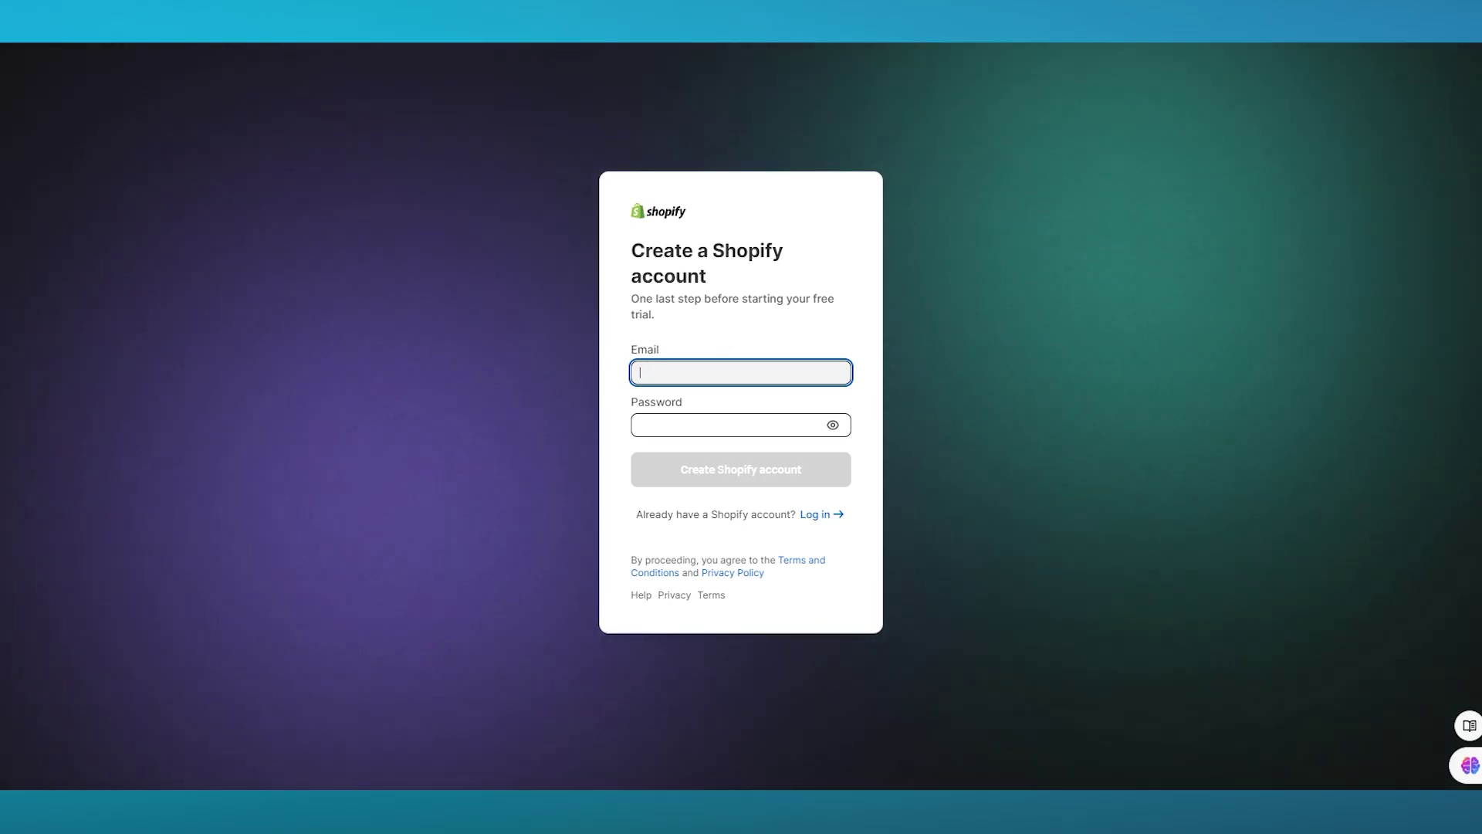
key(ctrl+Tab)
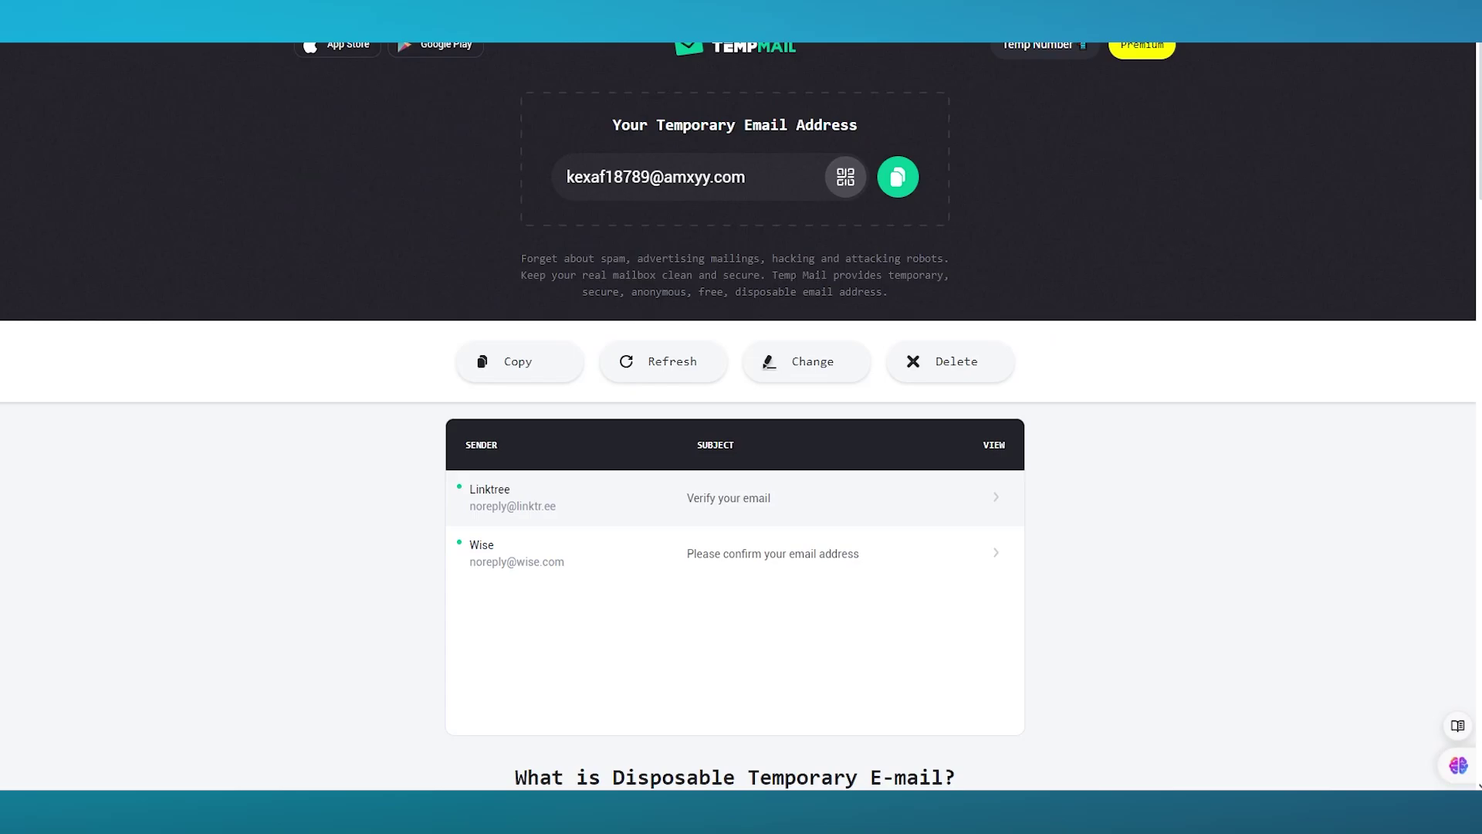
click(898, 182)
key(ctrl+shift+Tab)
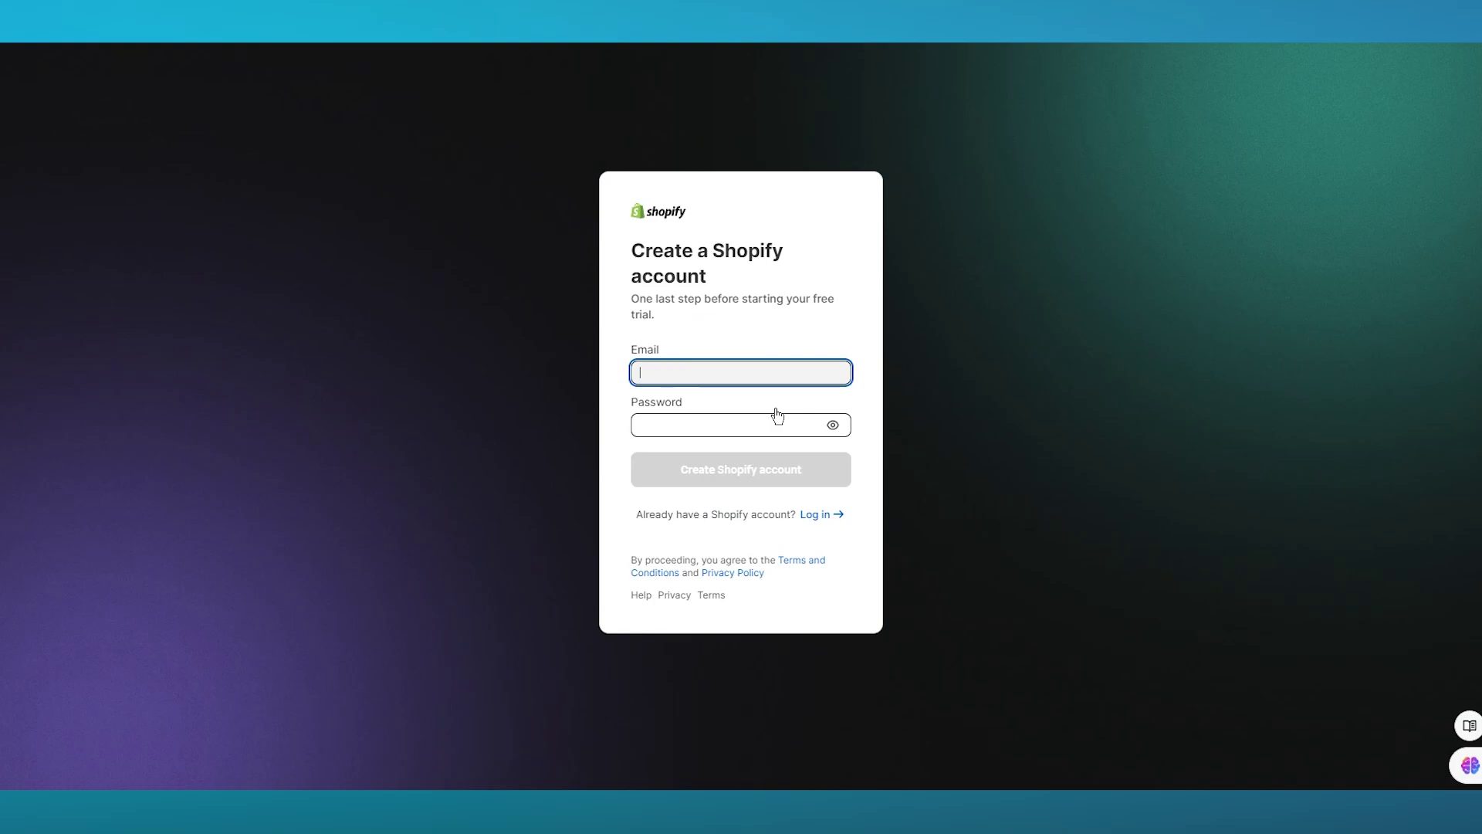
right_click(741, 374)
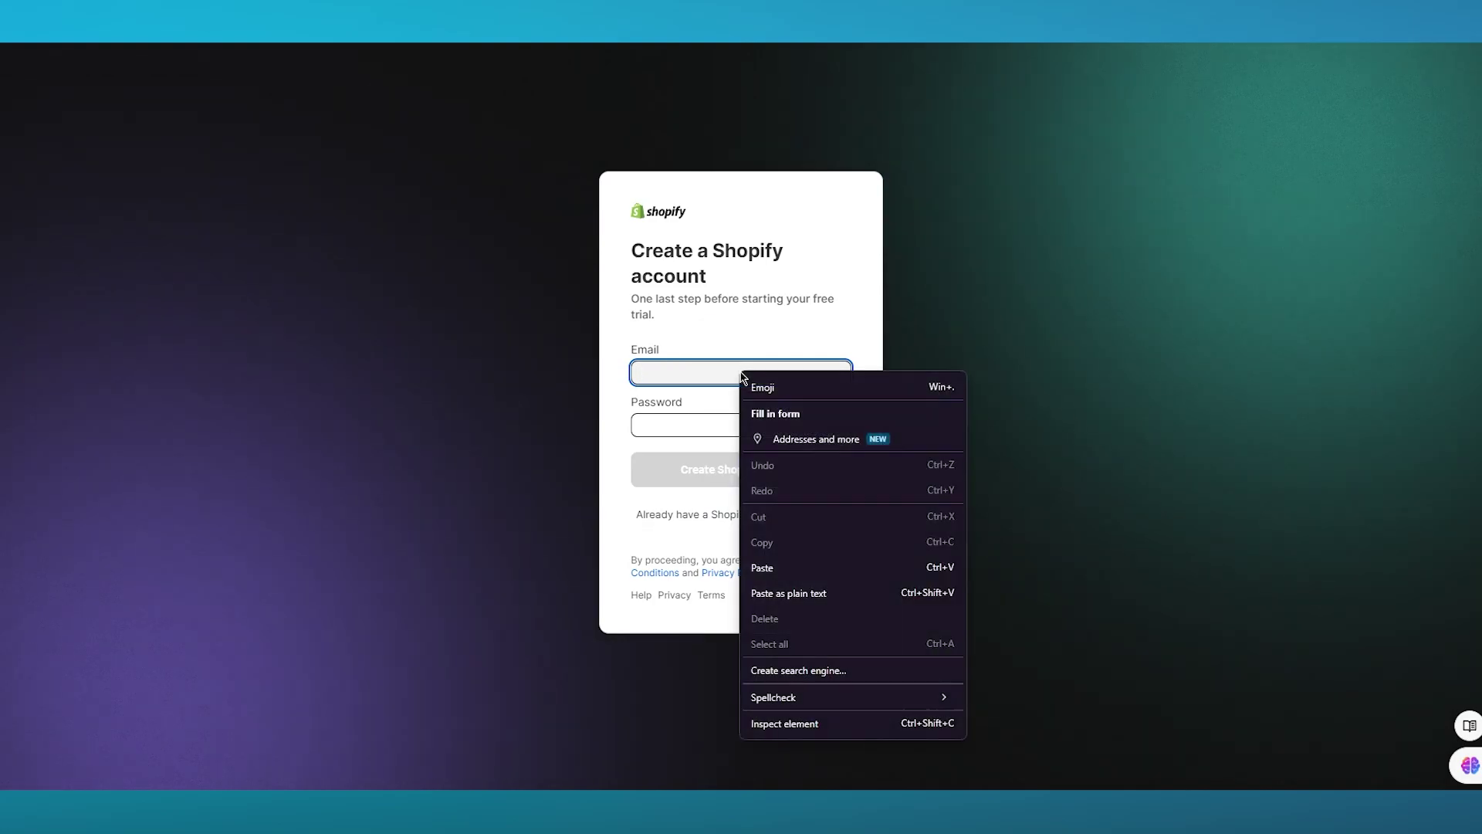
click(808, 569)
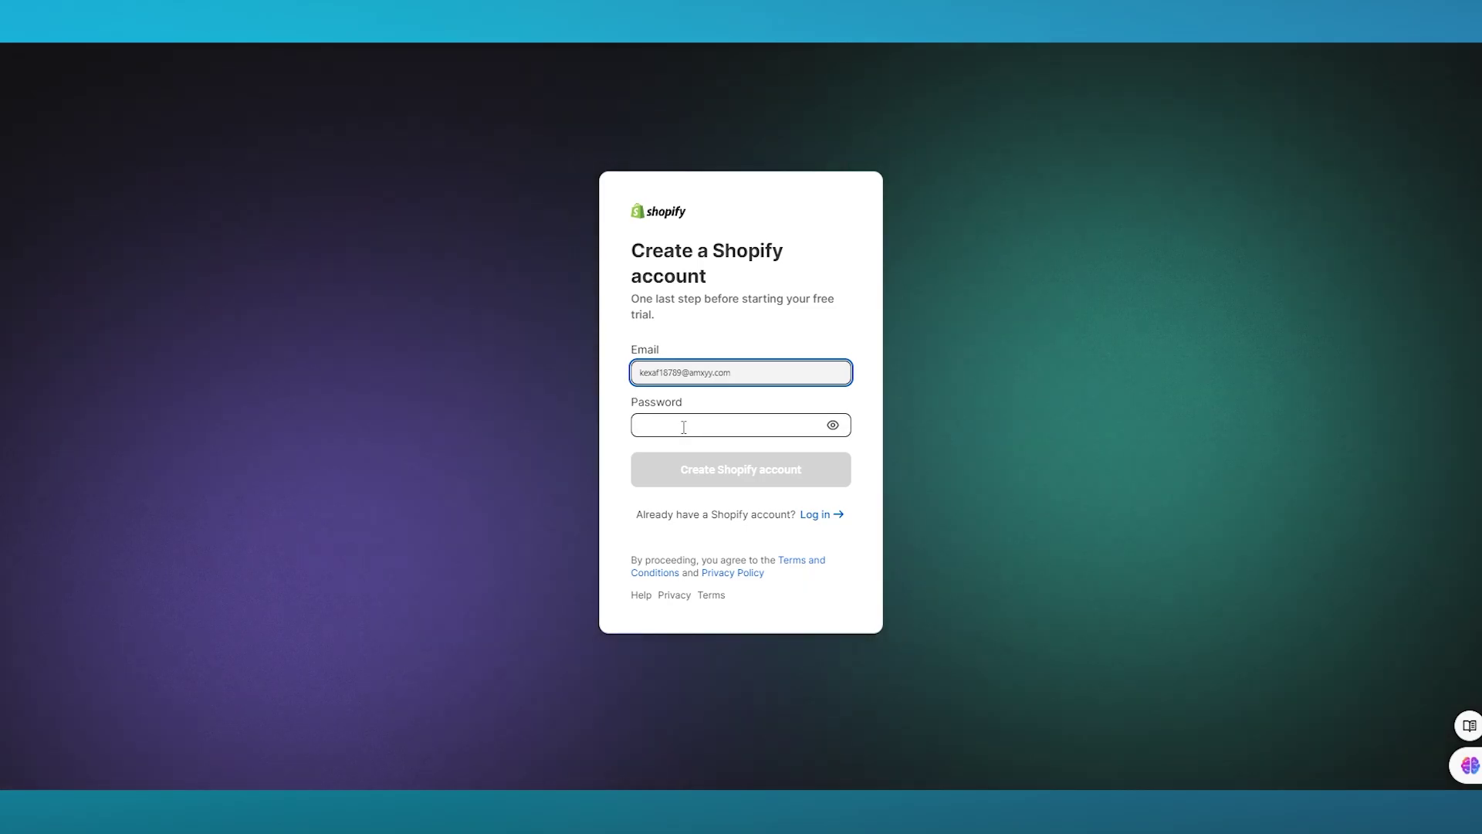
Enter the account password and create the Shopify account
click(684, 427)
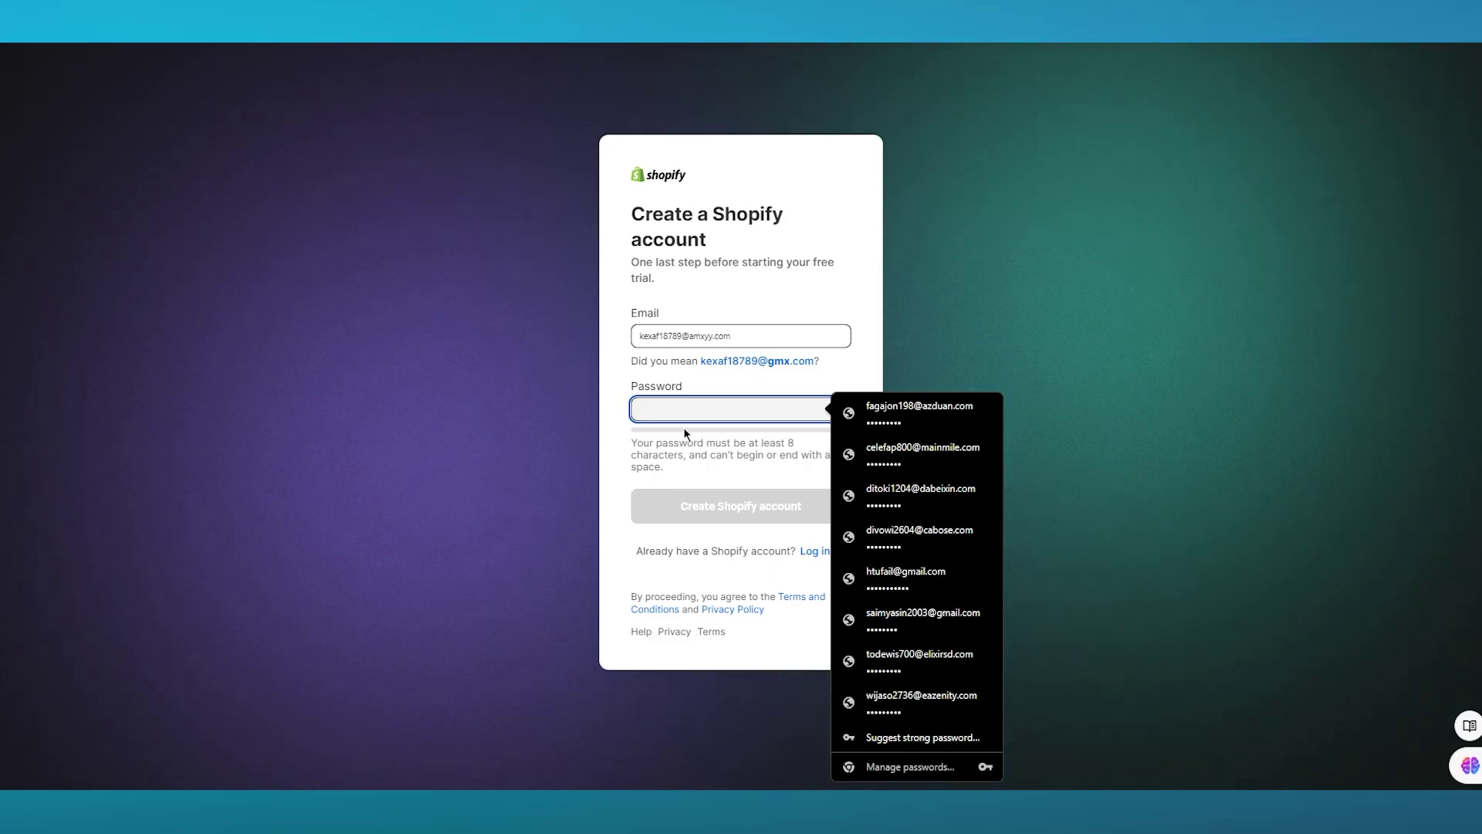
text(•••)
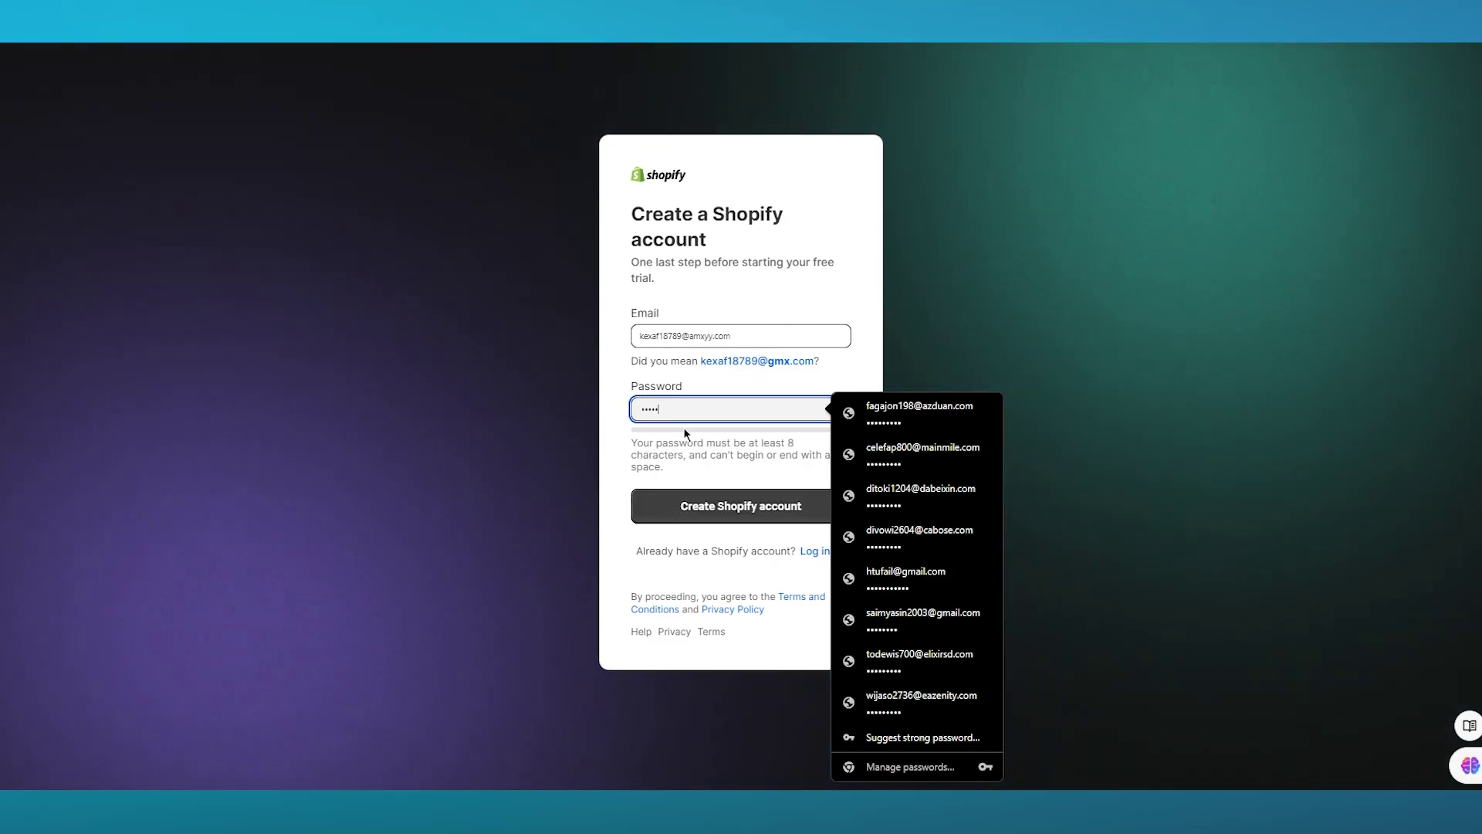
text(••••)
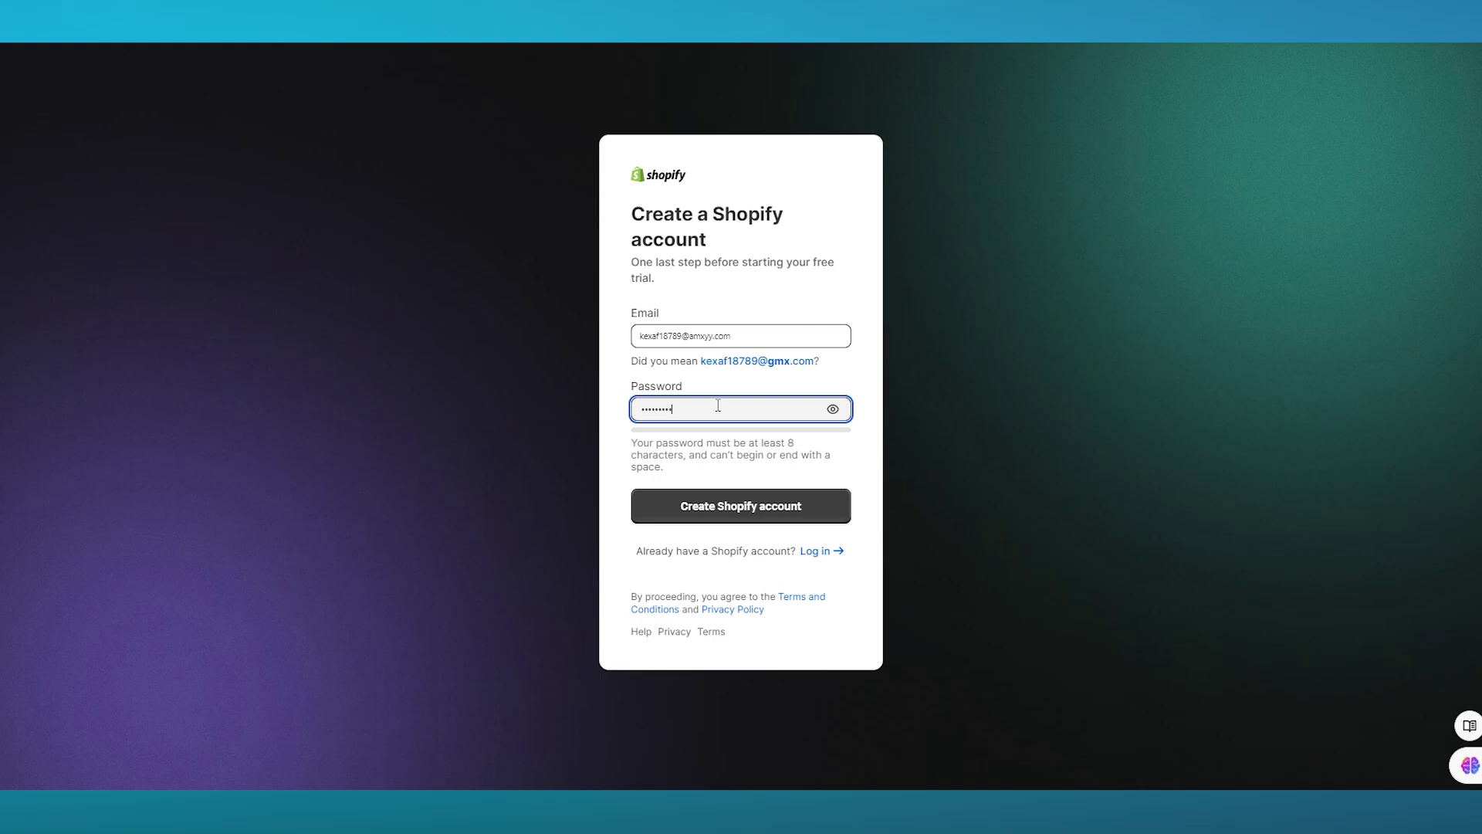
text(••)
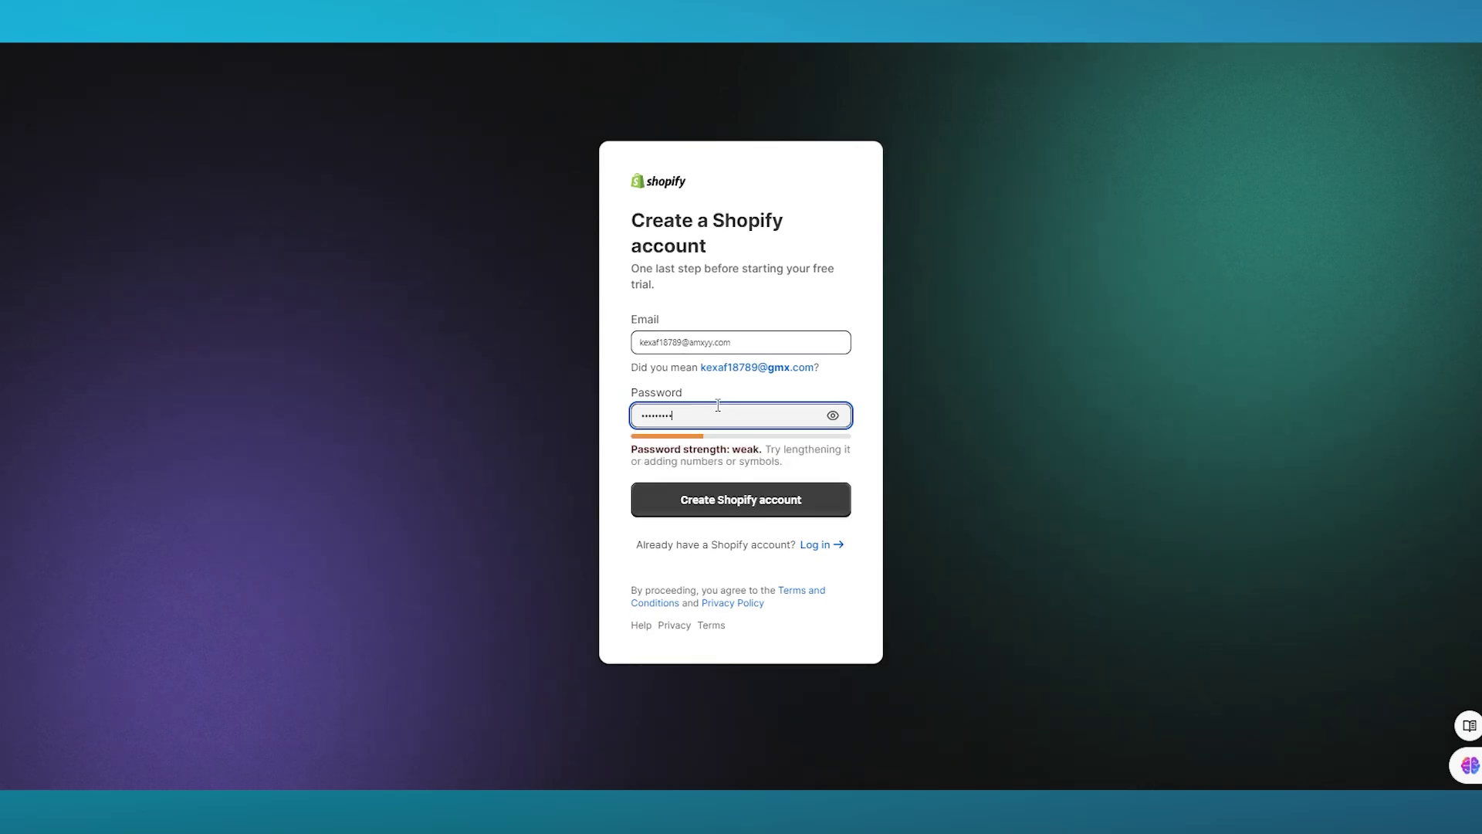
click(735, 500)
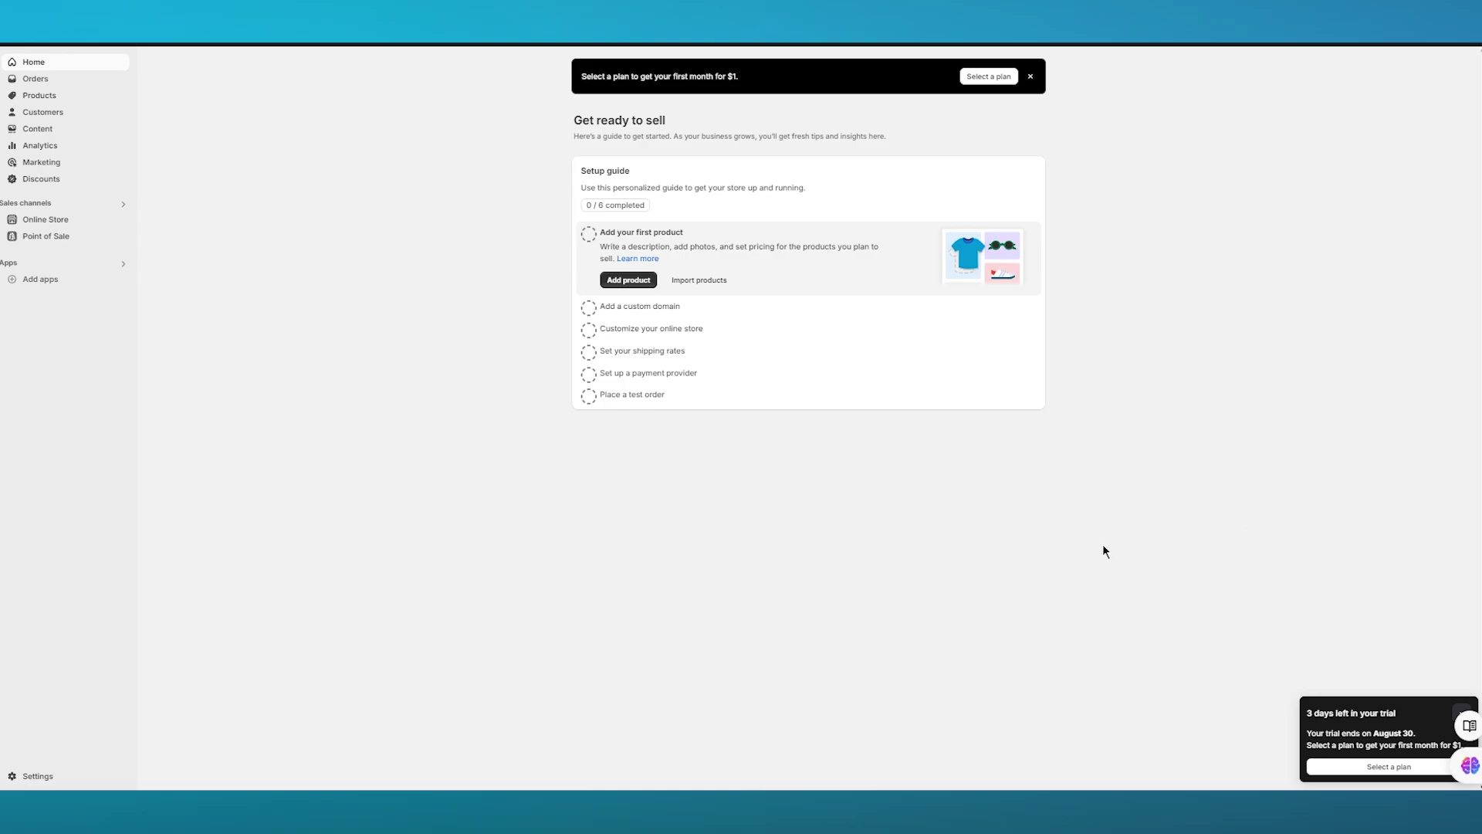
Start a new product in the store and title it "Black Hoodie"
click(39, 95)
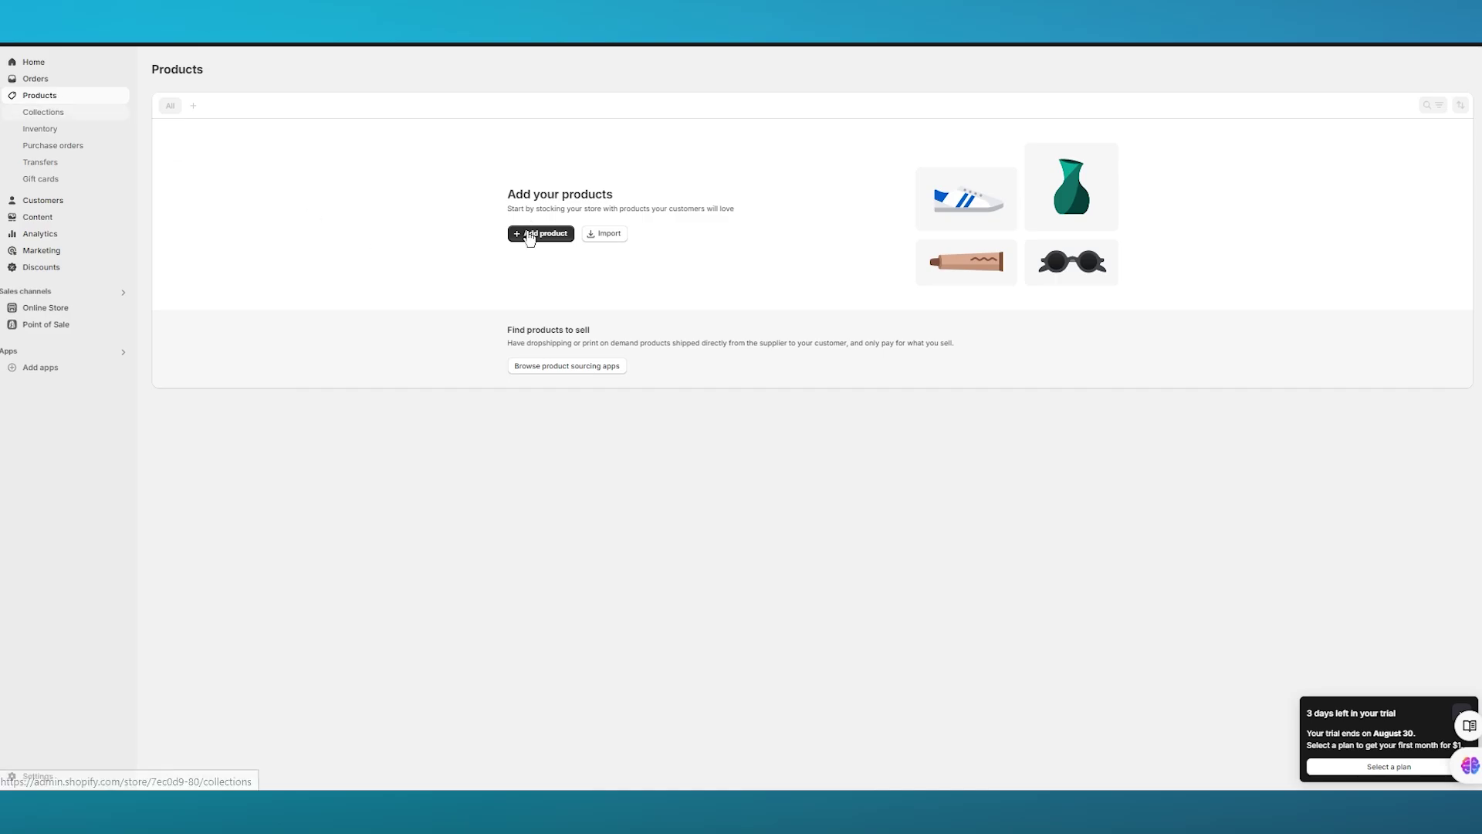
click(529, 234)
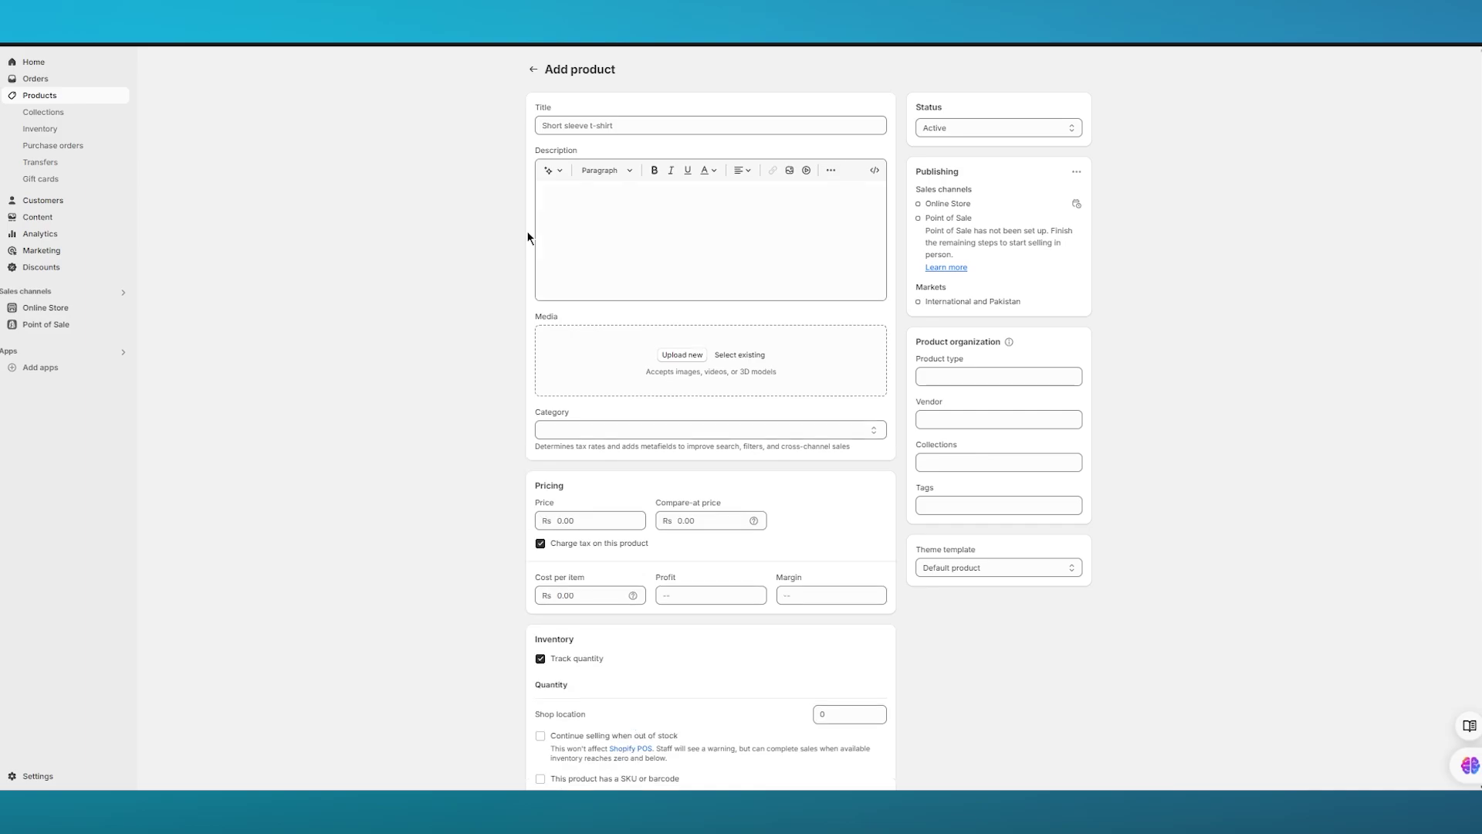
click(594, 123)
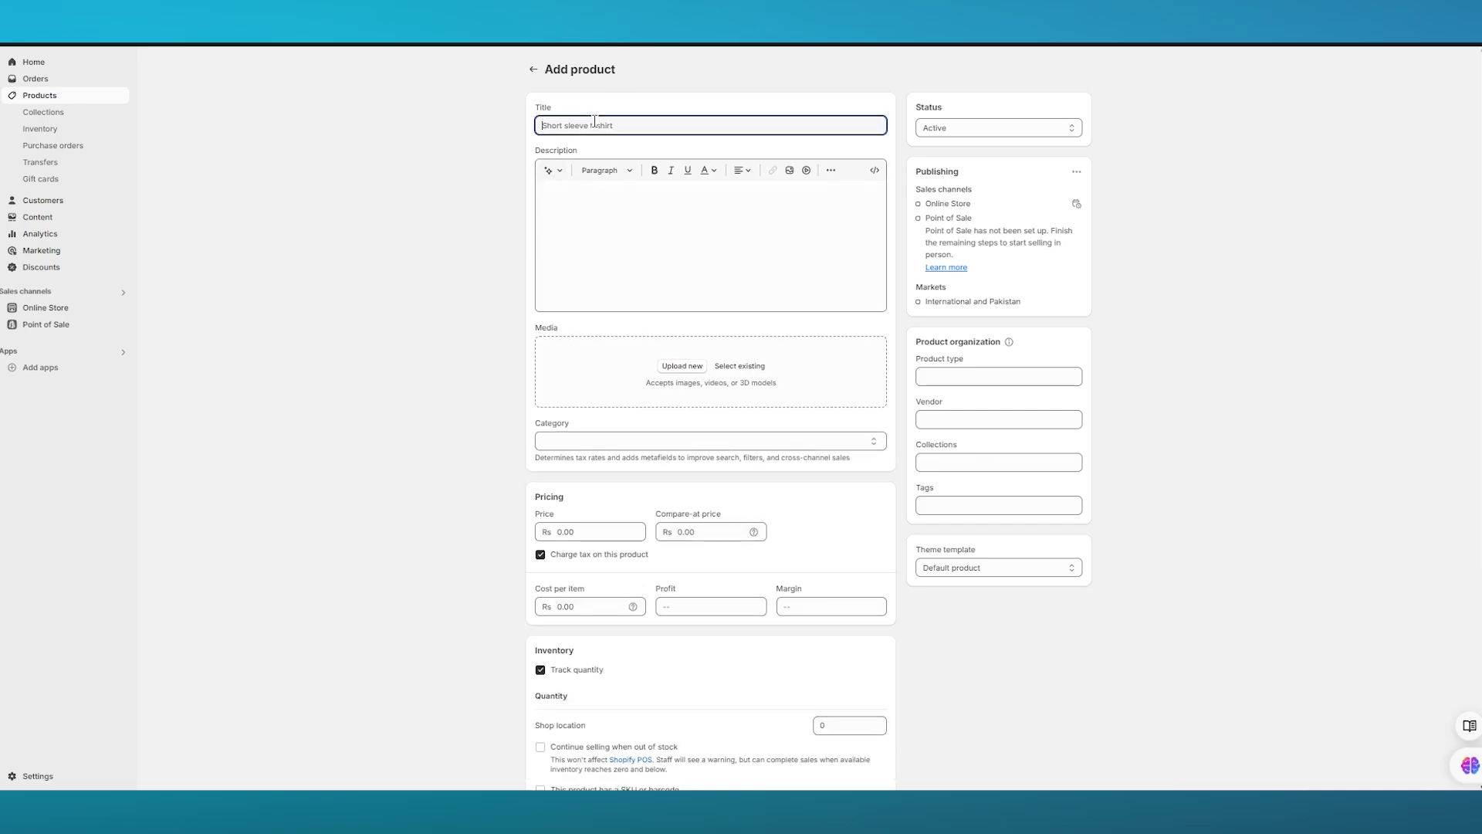
text(Black Hoodie)
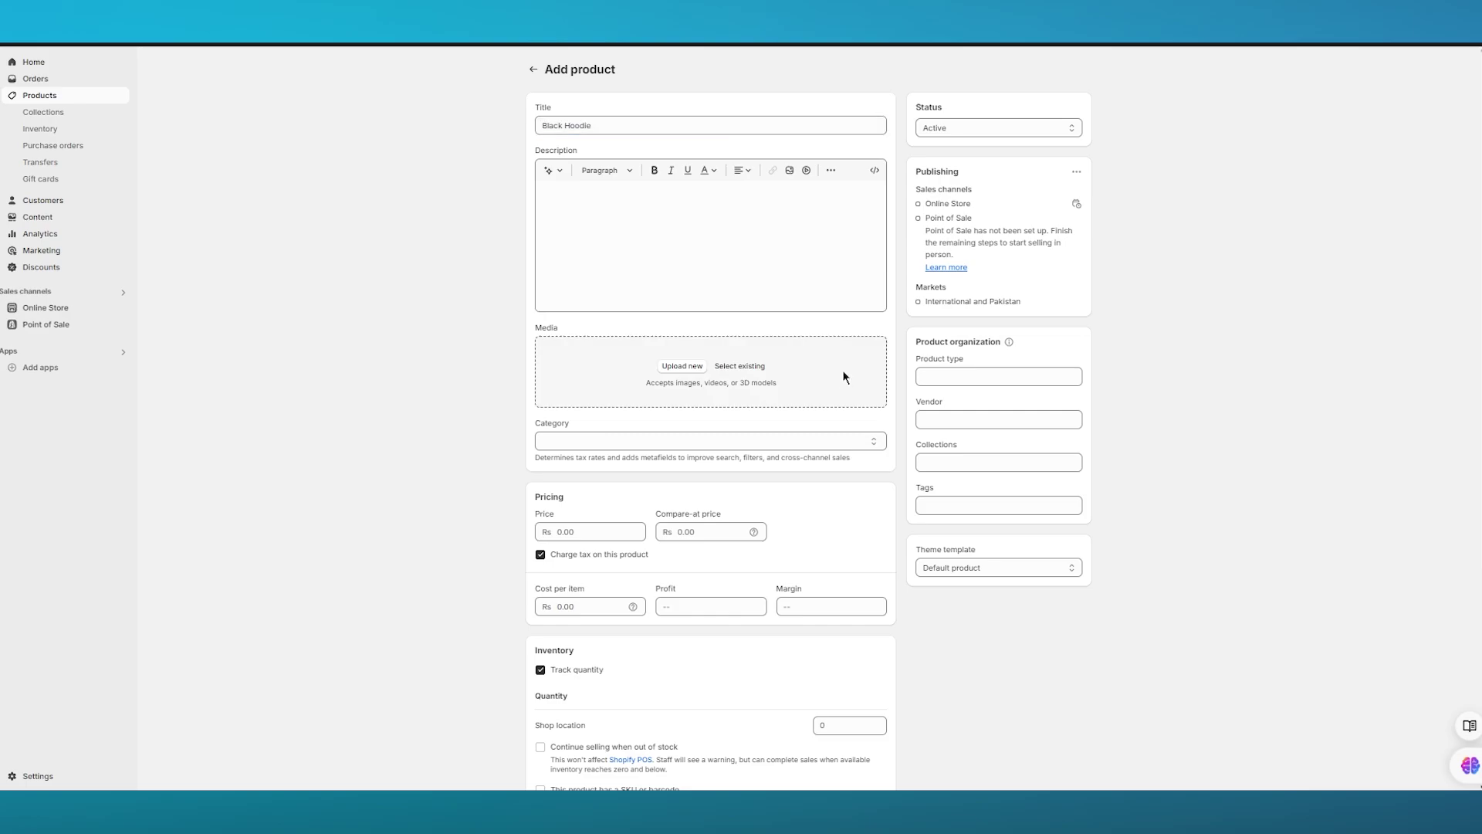
Upload Untitled design (24).png from the Downloads folder and attach it as the product's media
click(844, 377)
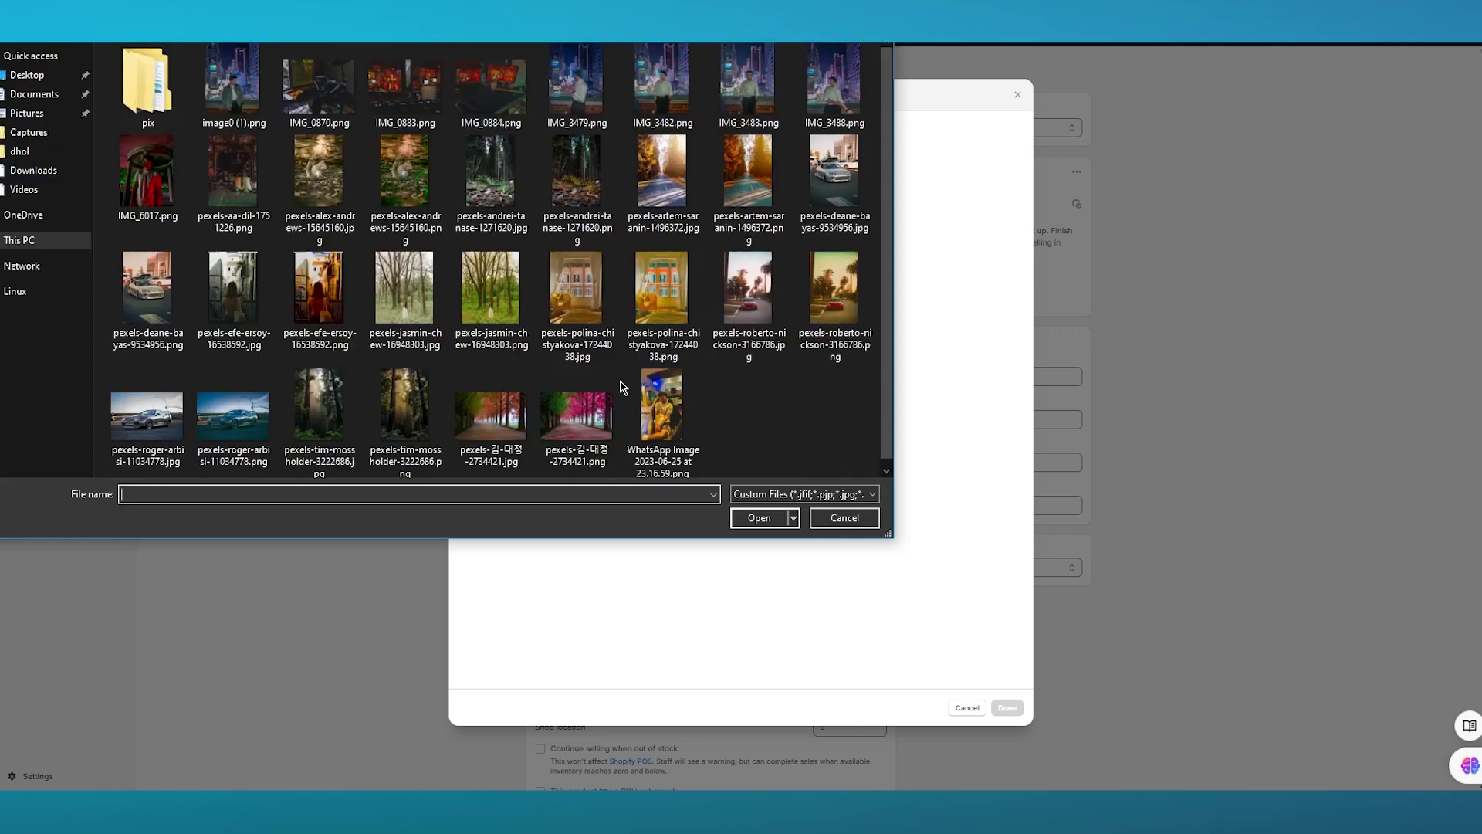
click(50, 179)
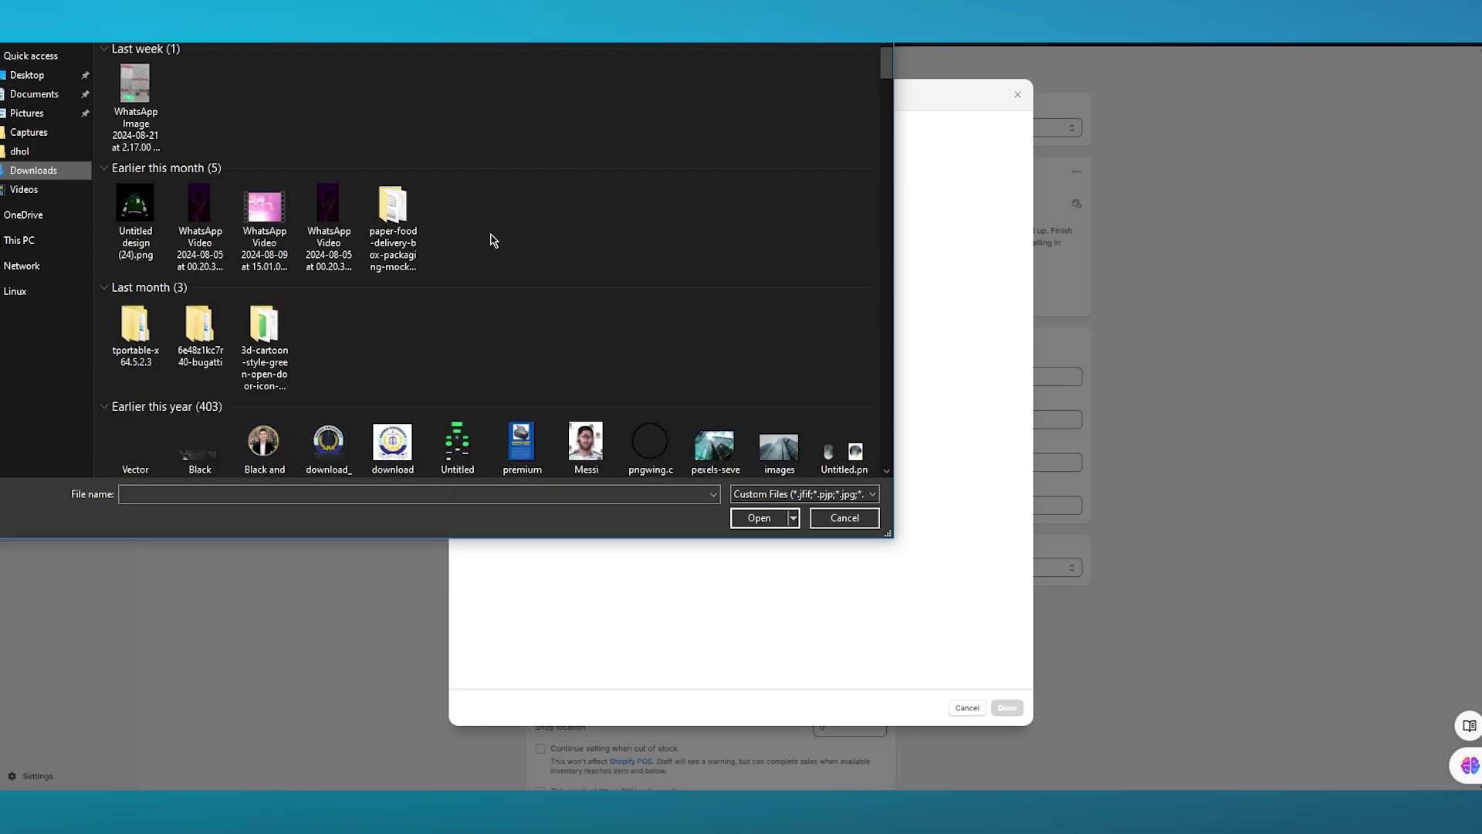
click(137, 217)
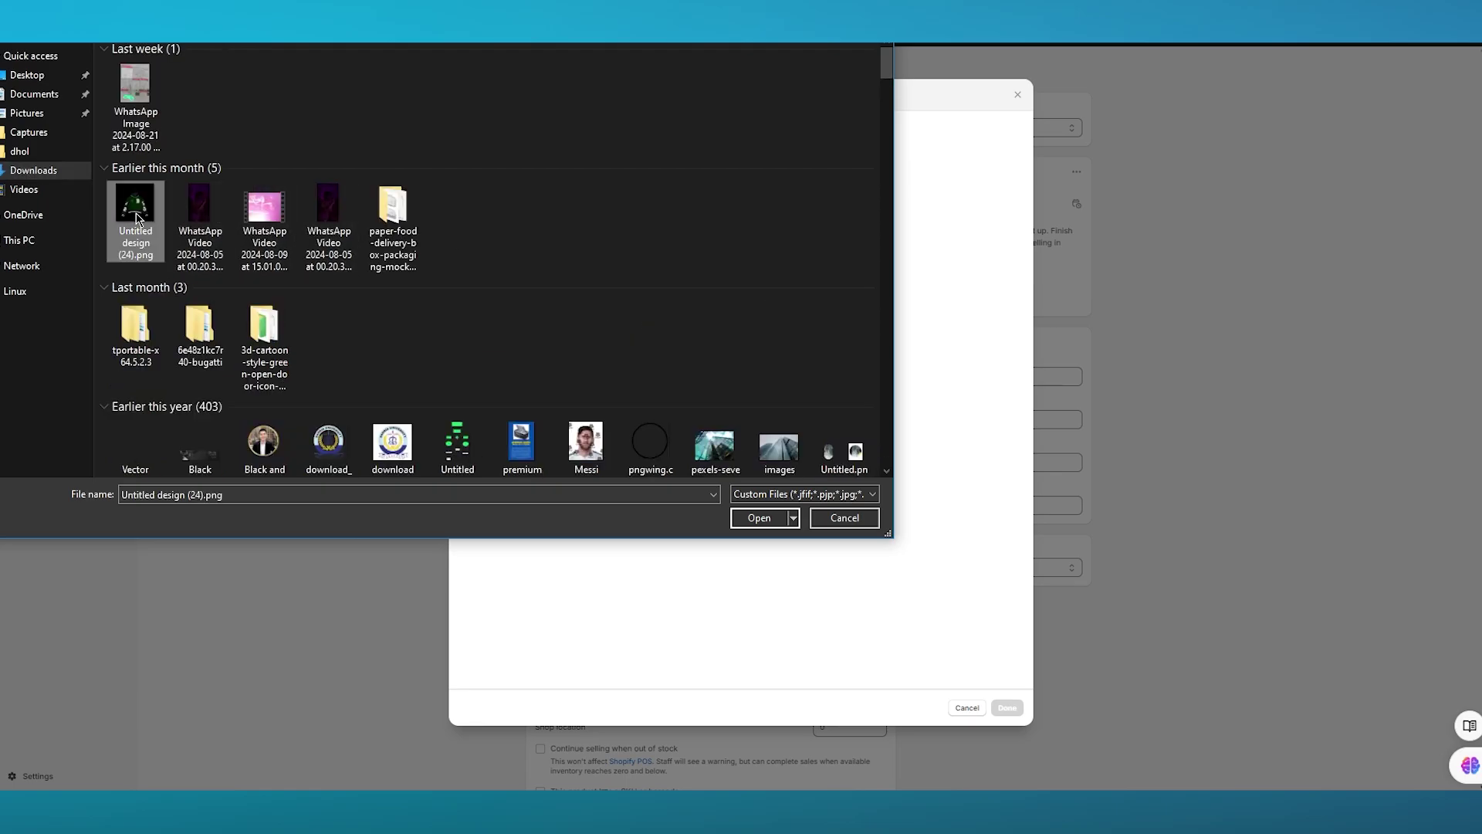
double_click(136, 217)
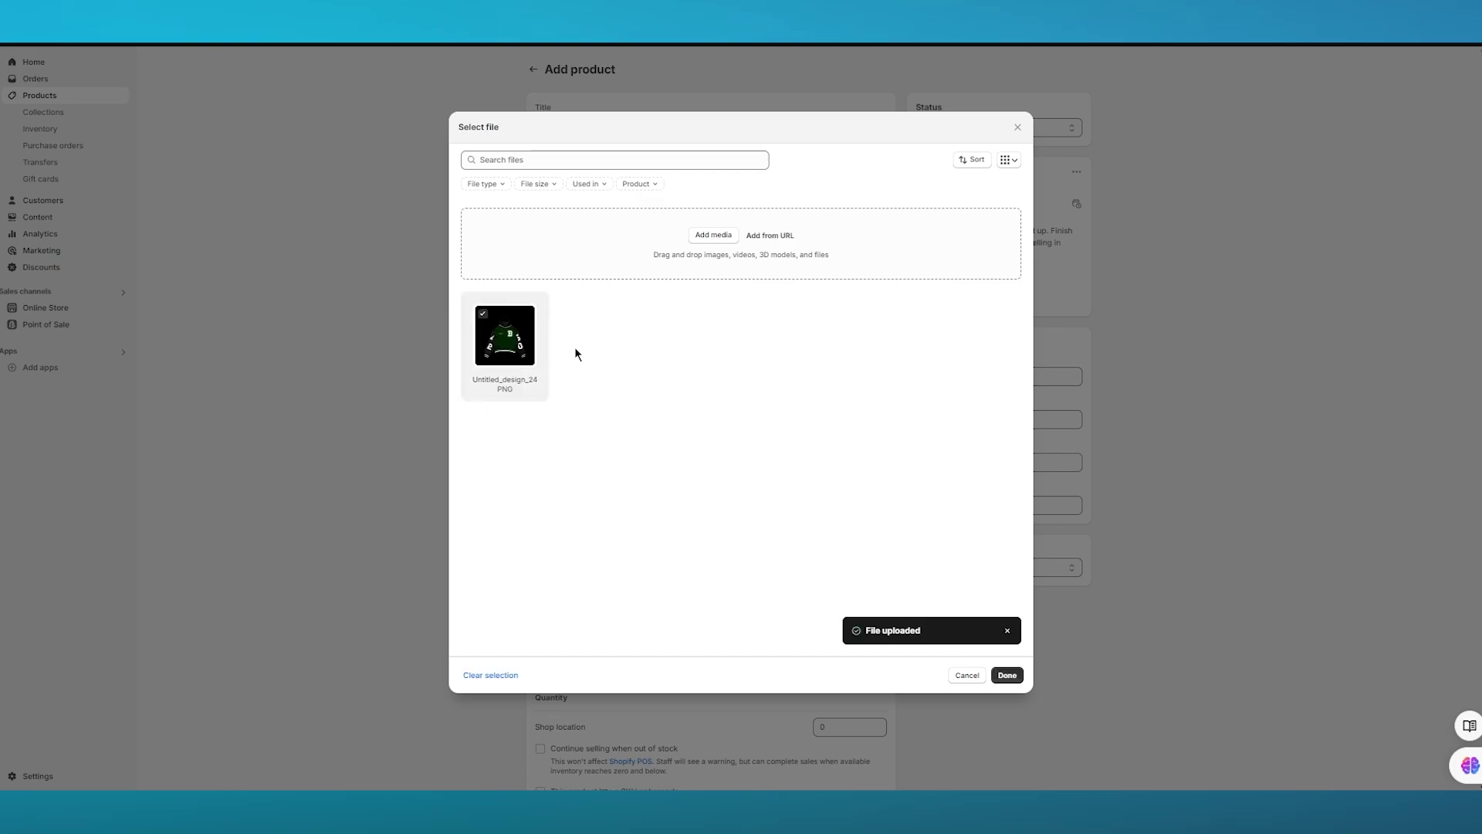
click(1008, 676)
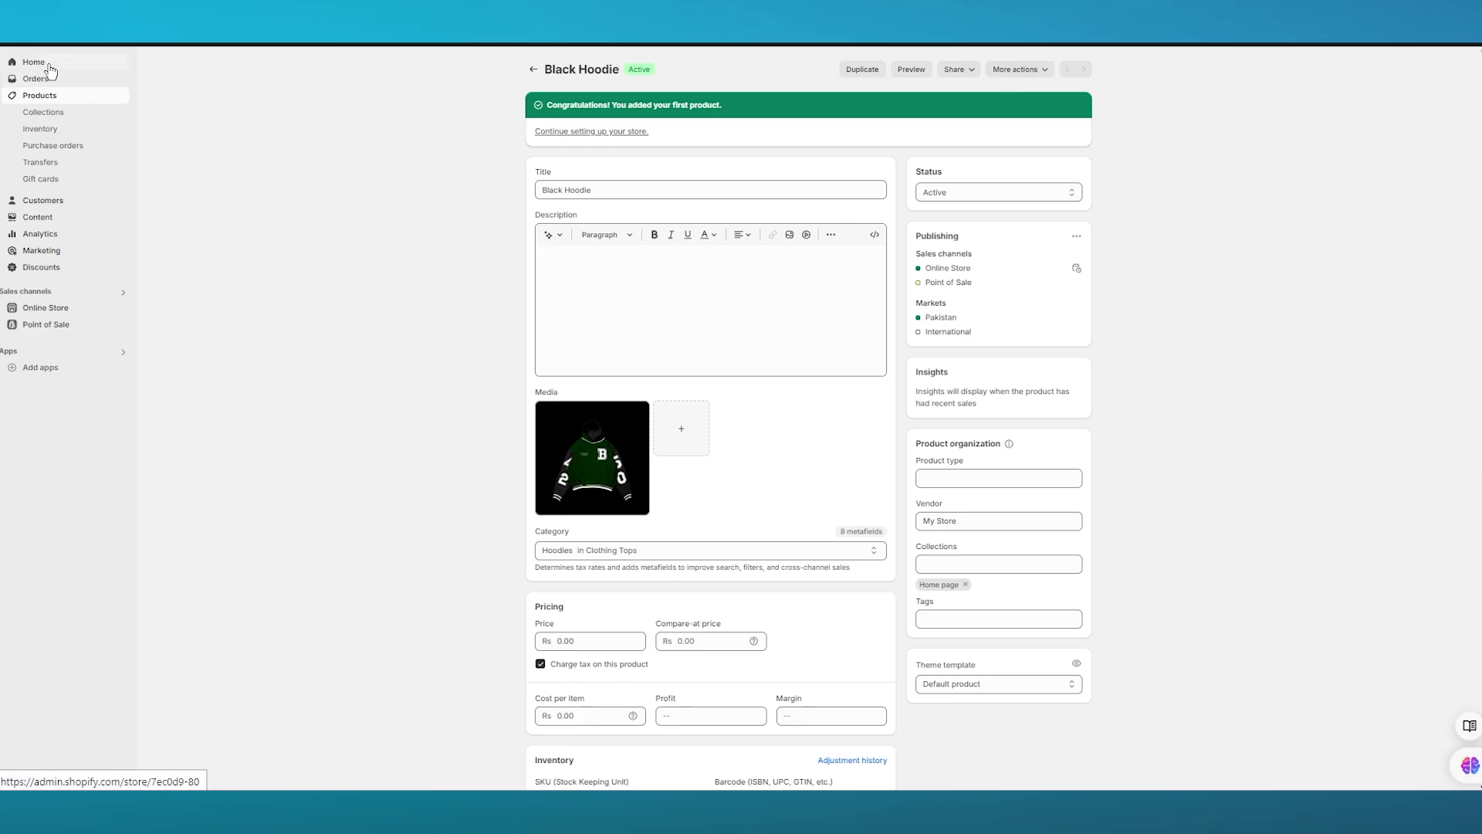
Open the online store's theme overview
click(46, 308)
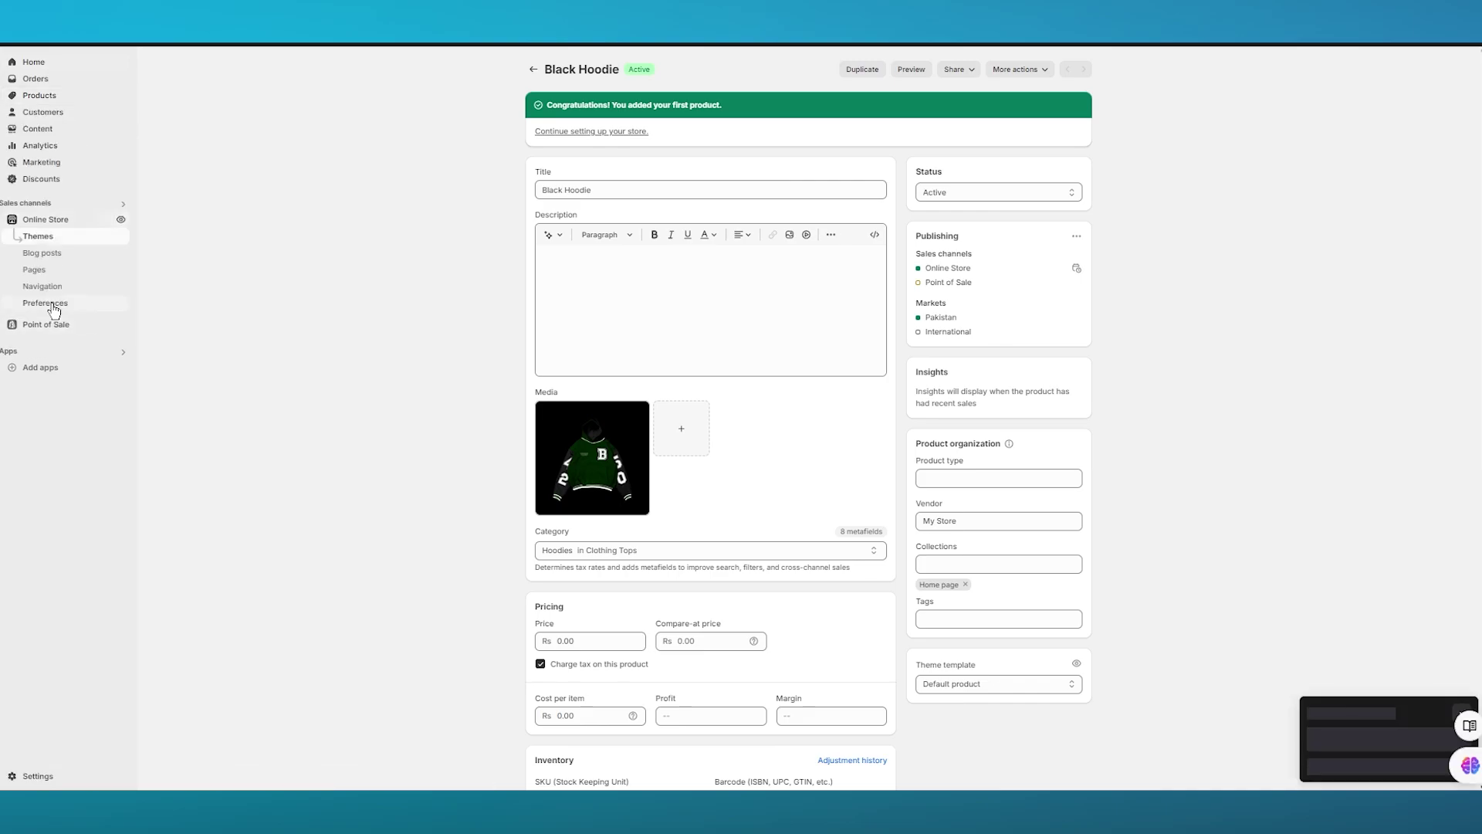
click(54, 308)
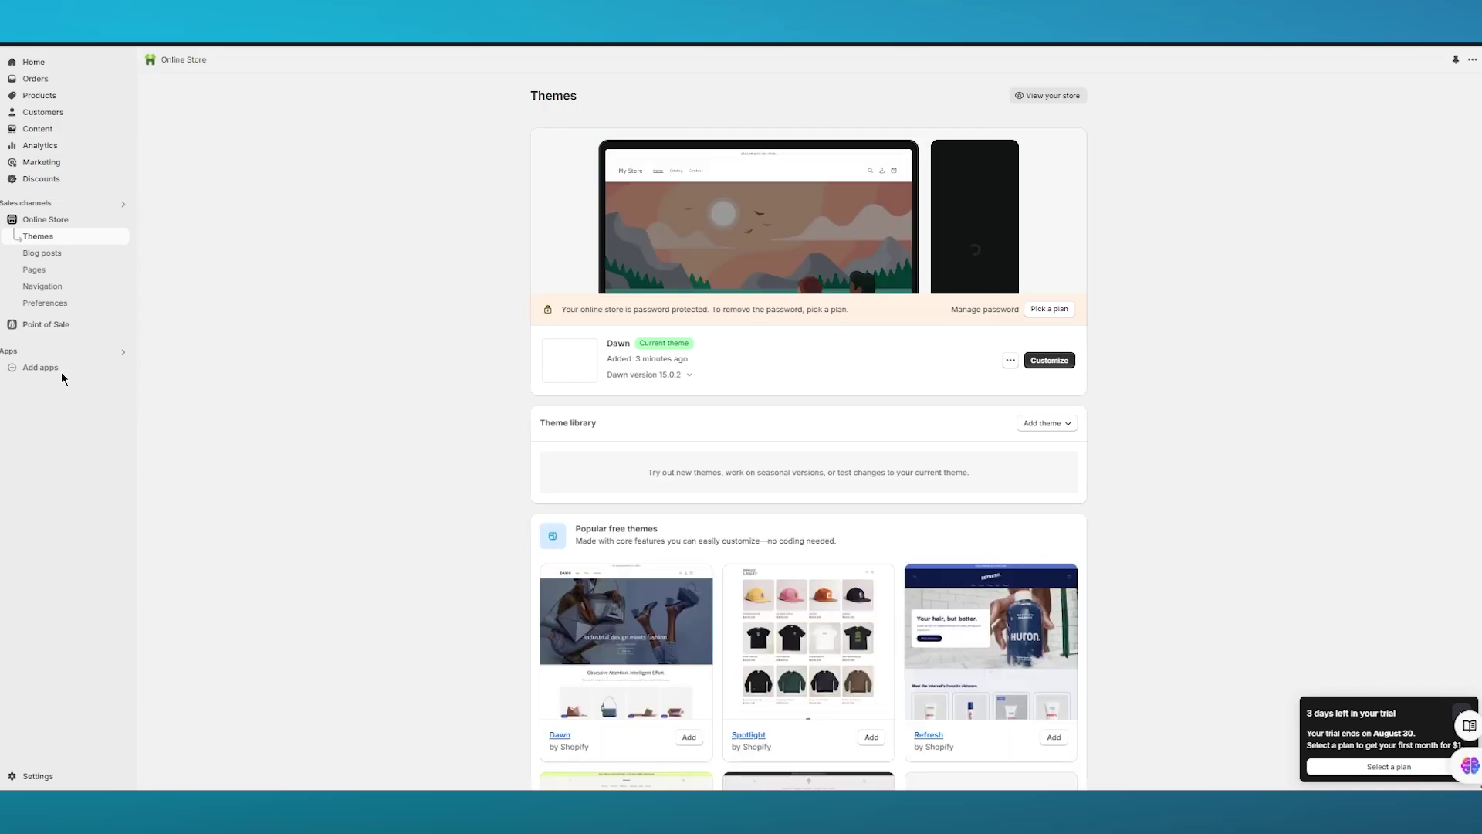
Go to the Shopify App Store from the store's app suggestions and search it for "review"
click(58, 369)
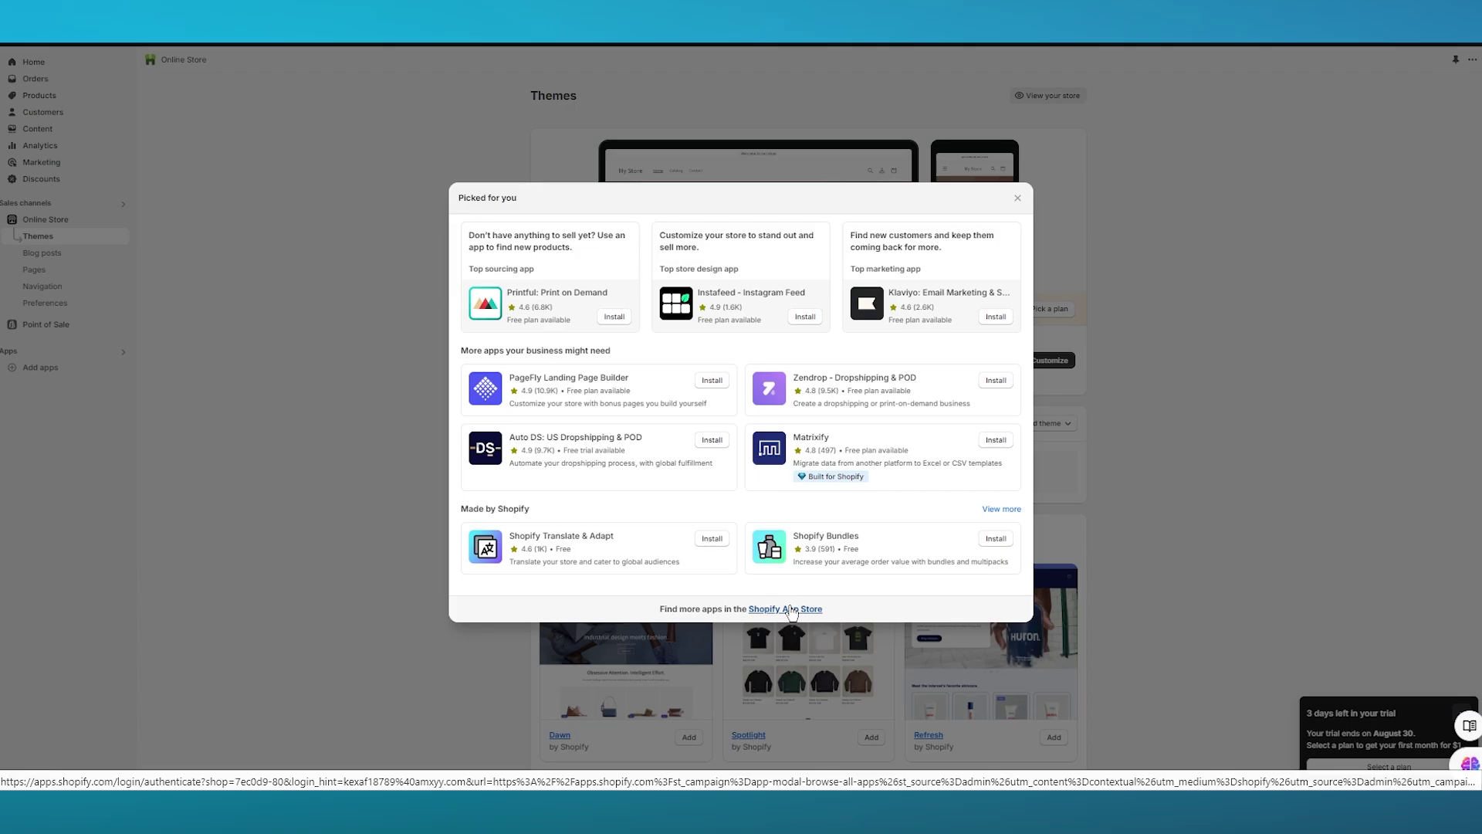
click(790, 610)
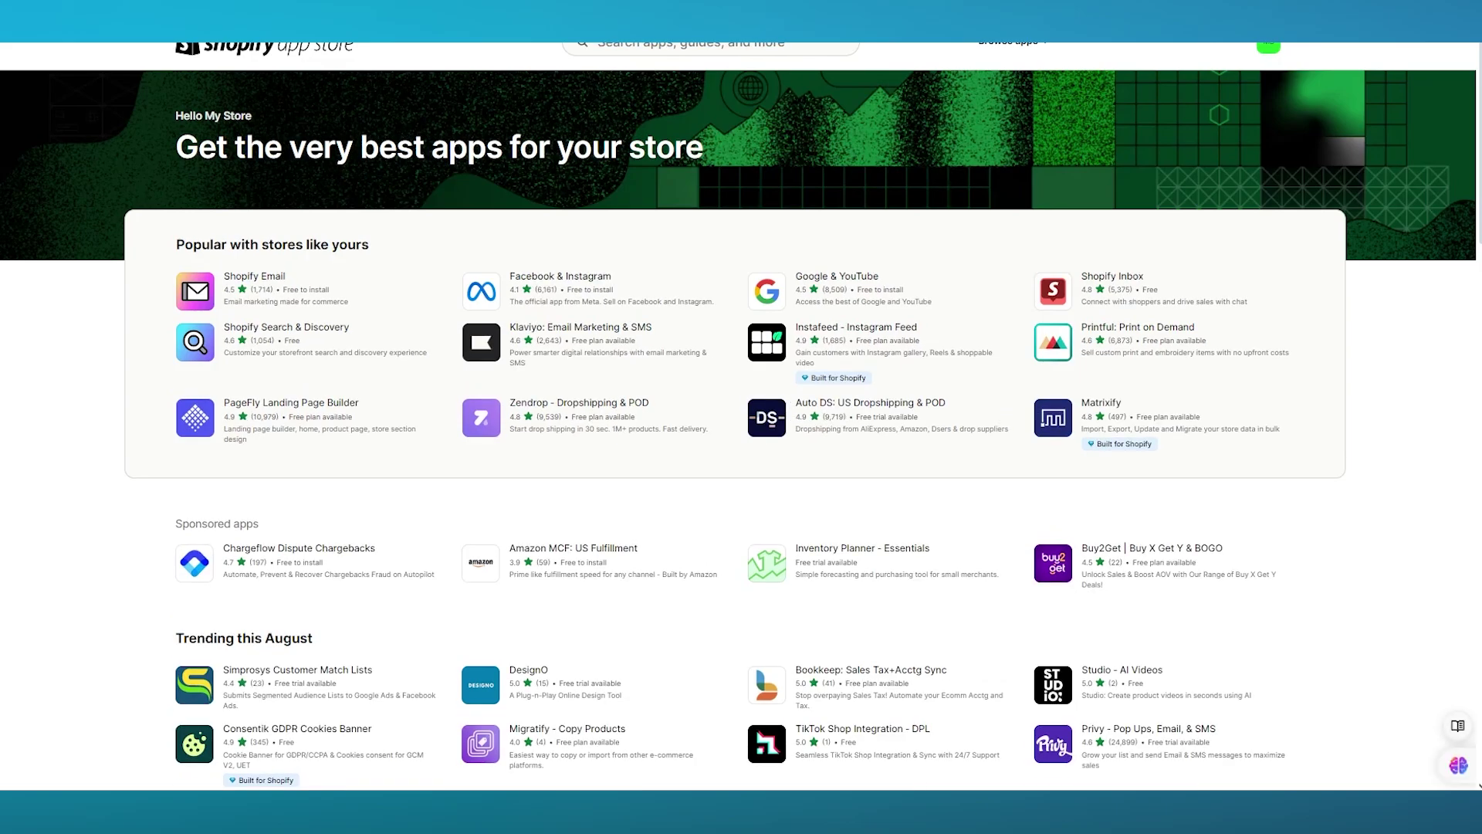
click(720, 44)
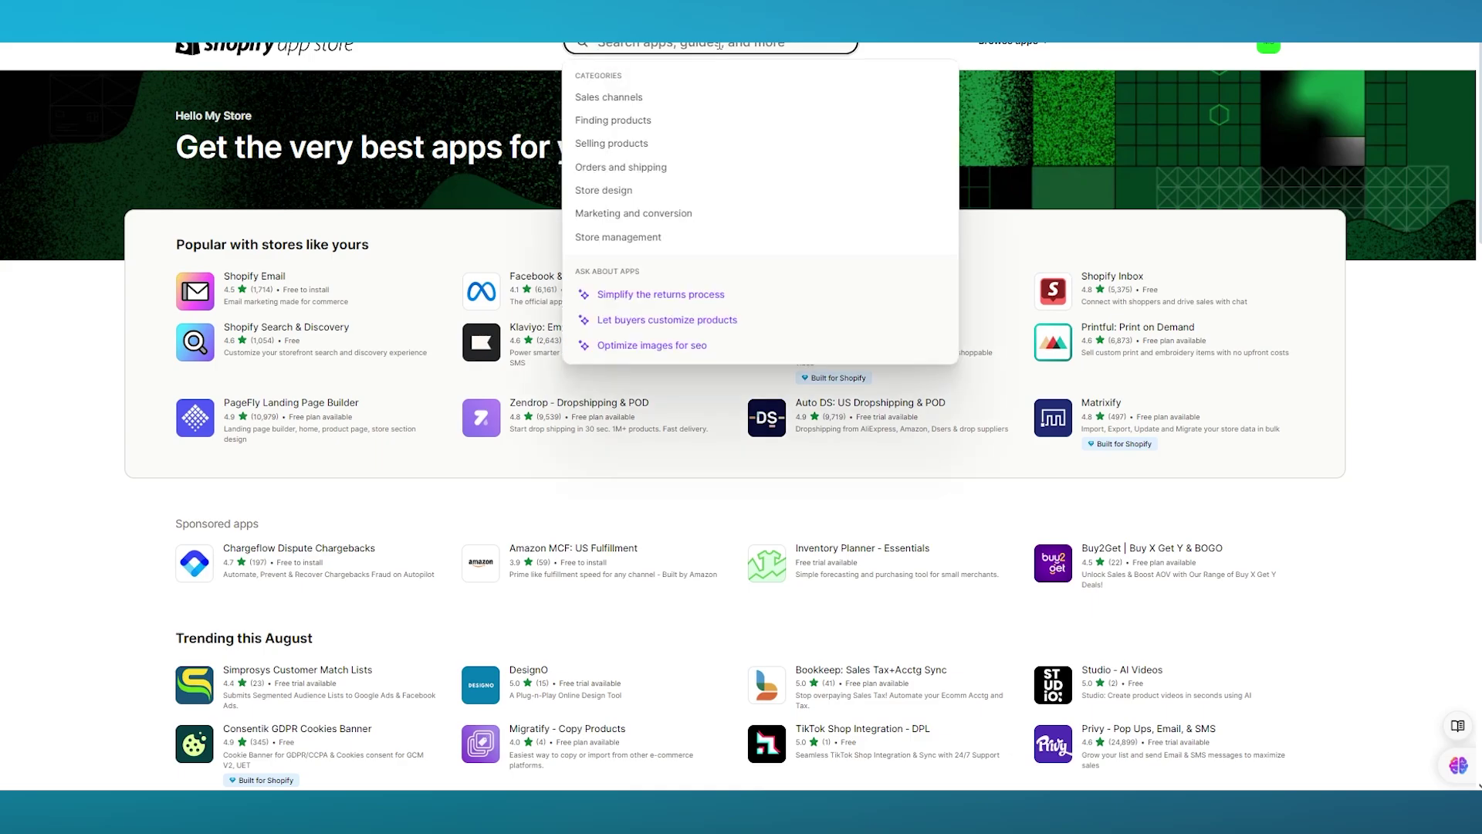
text(tev)
text(i)
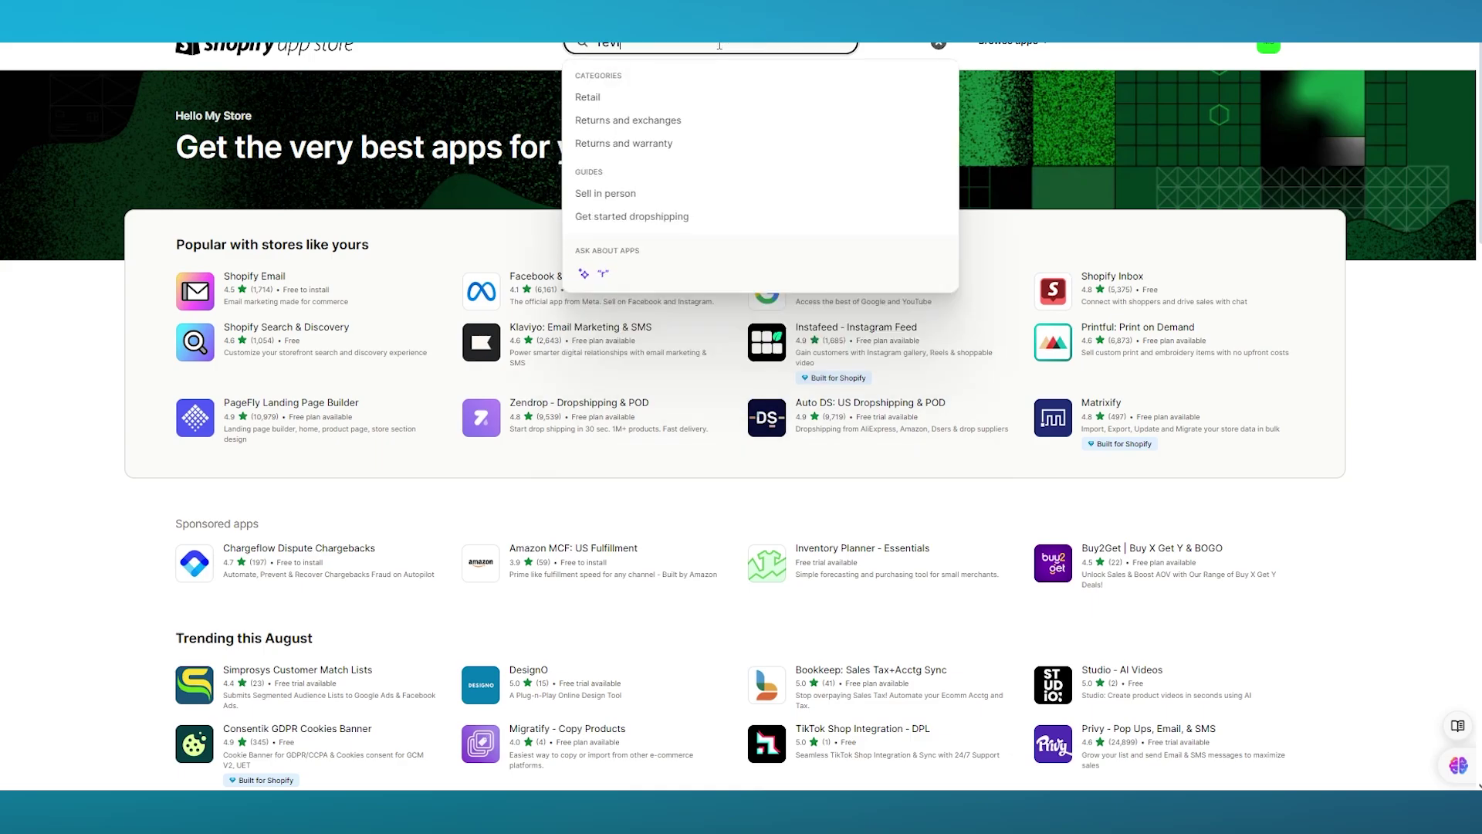
text(ew)
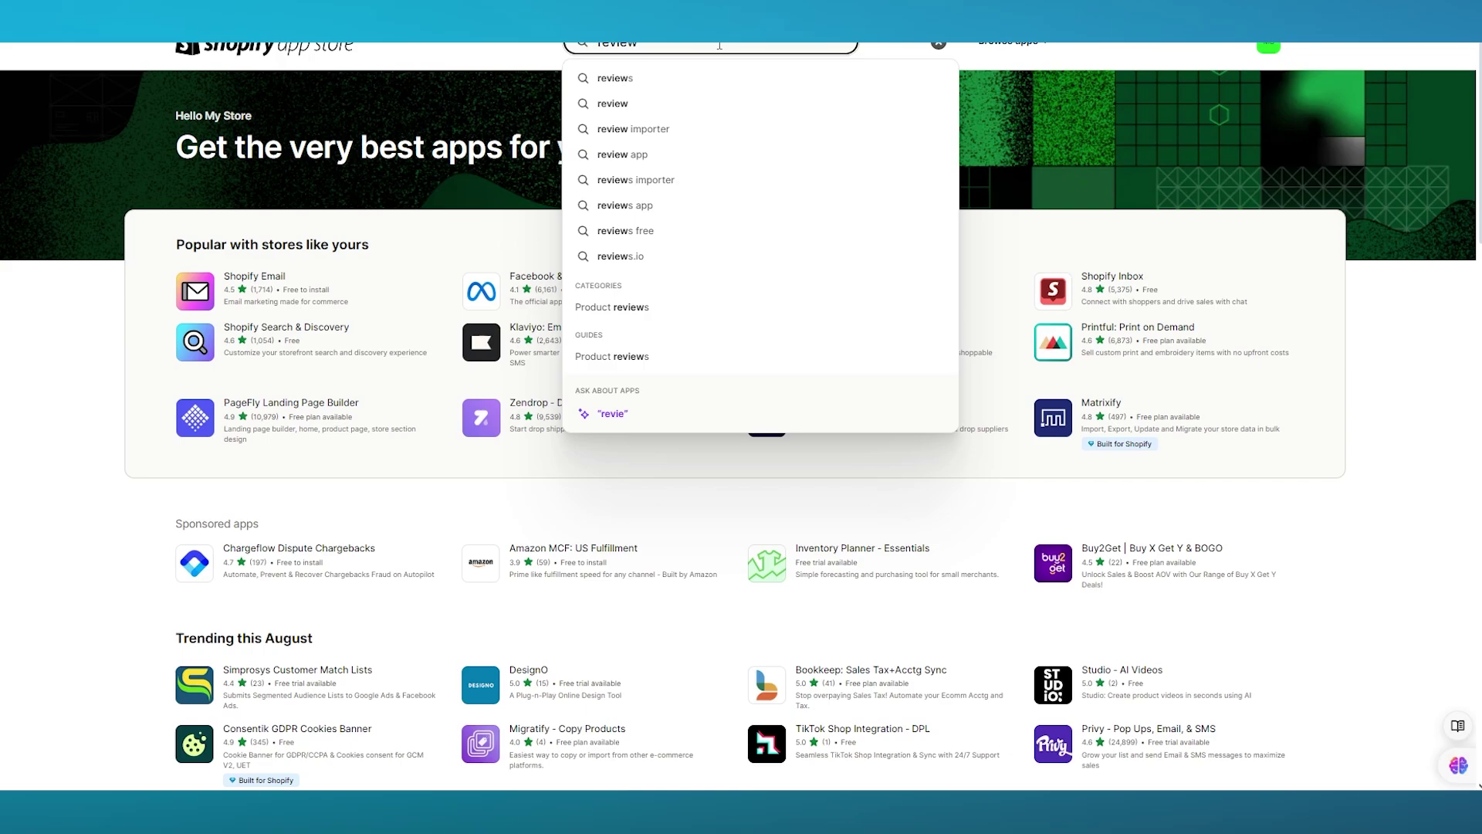
key(Return)
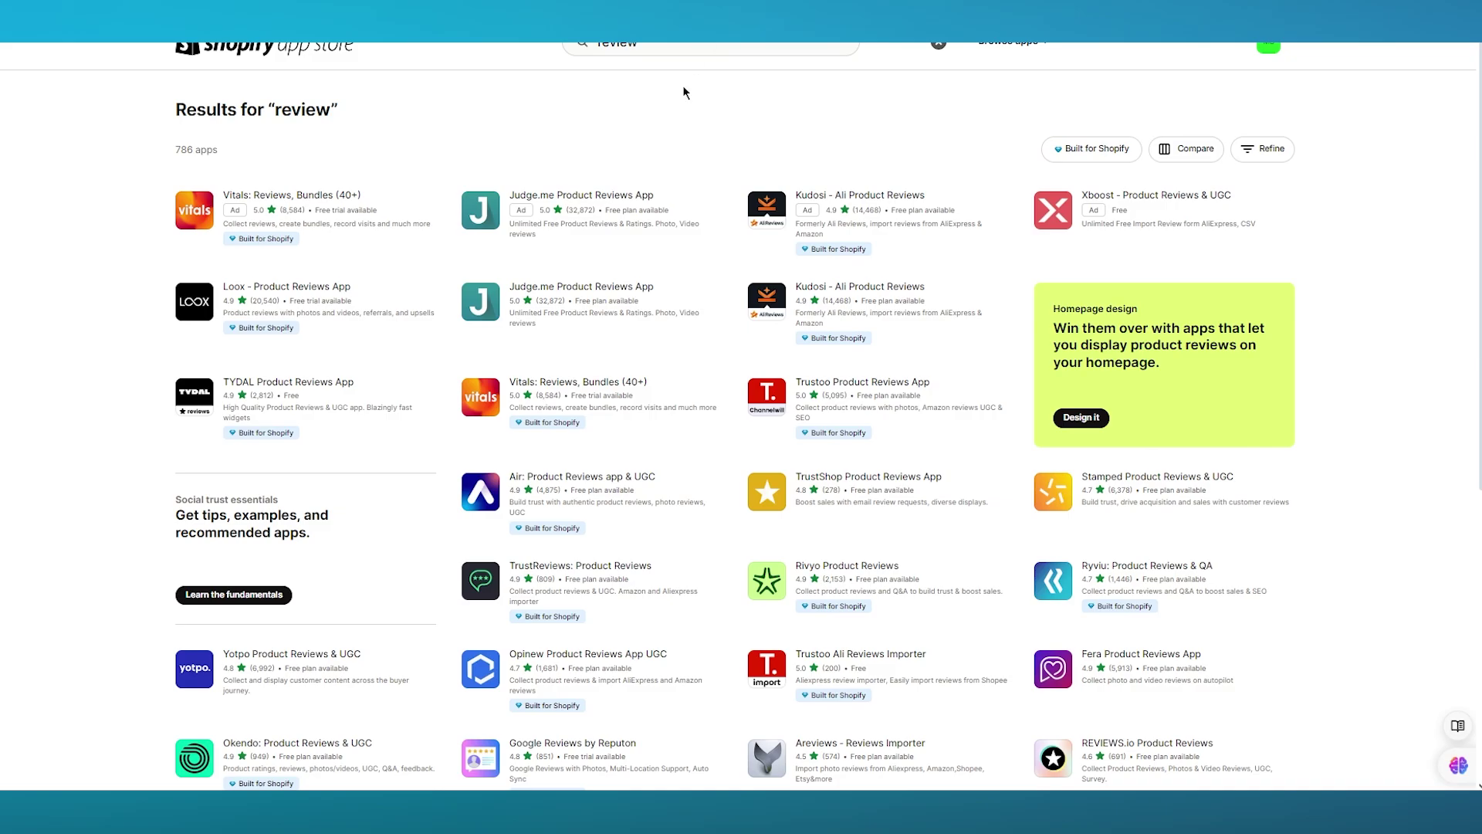
Install the Judge.me Product Reviews App on the store and approve its requested data access
click(585, 294)
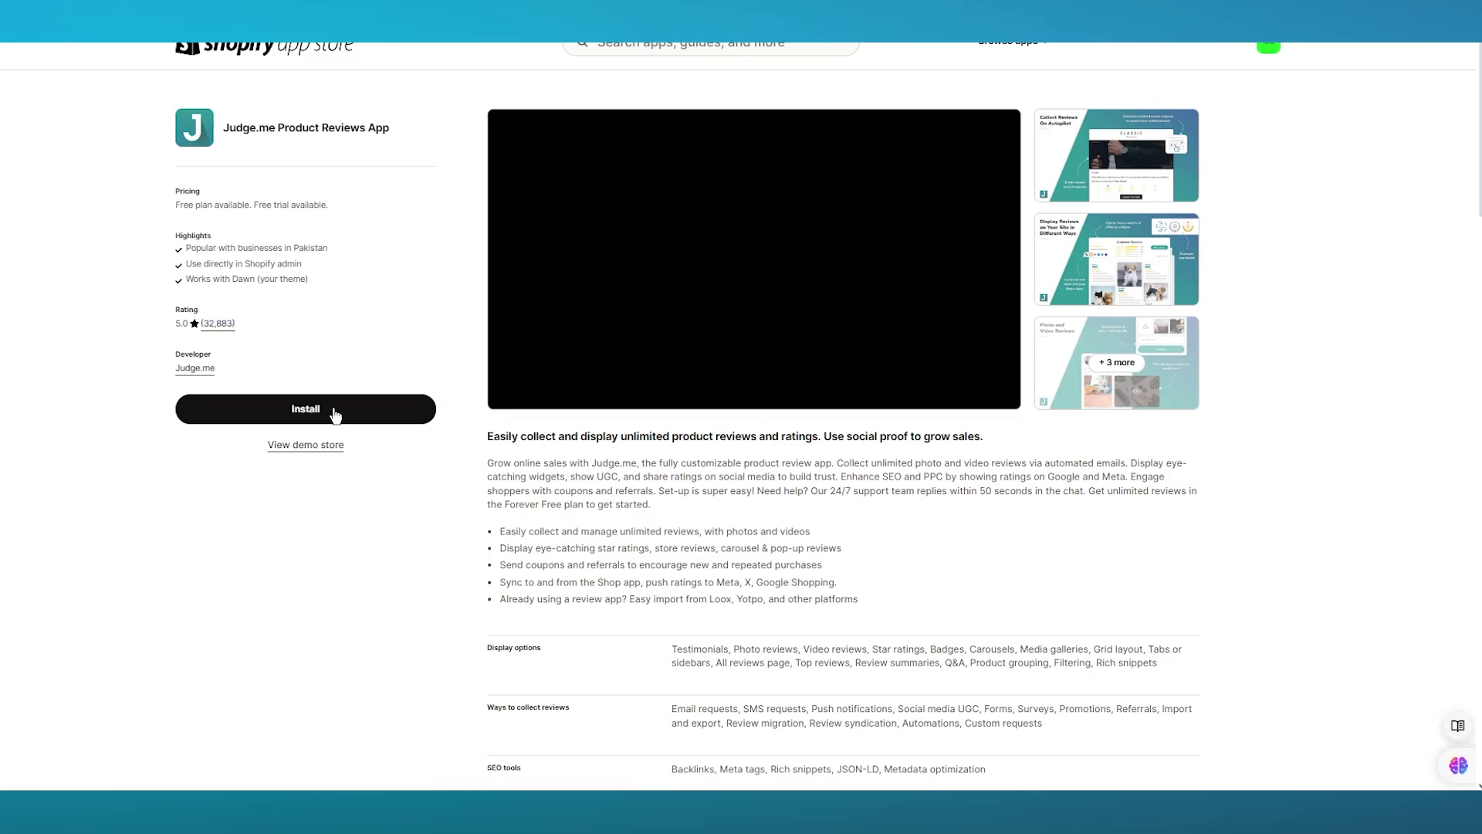
click(334, 415)
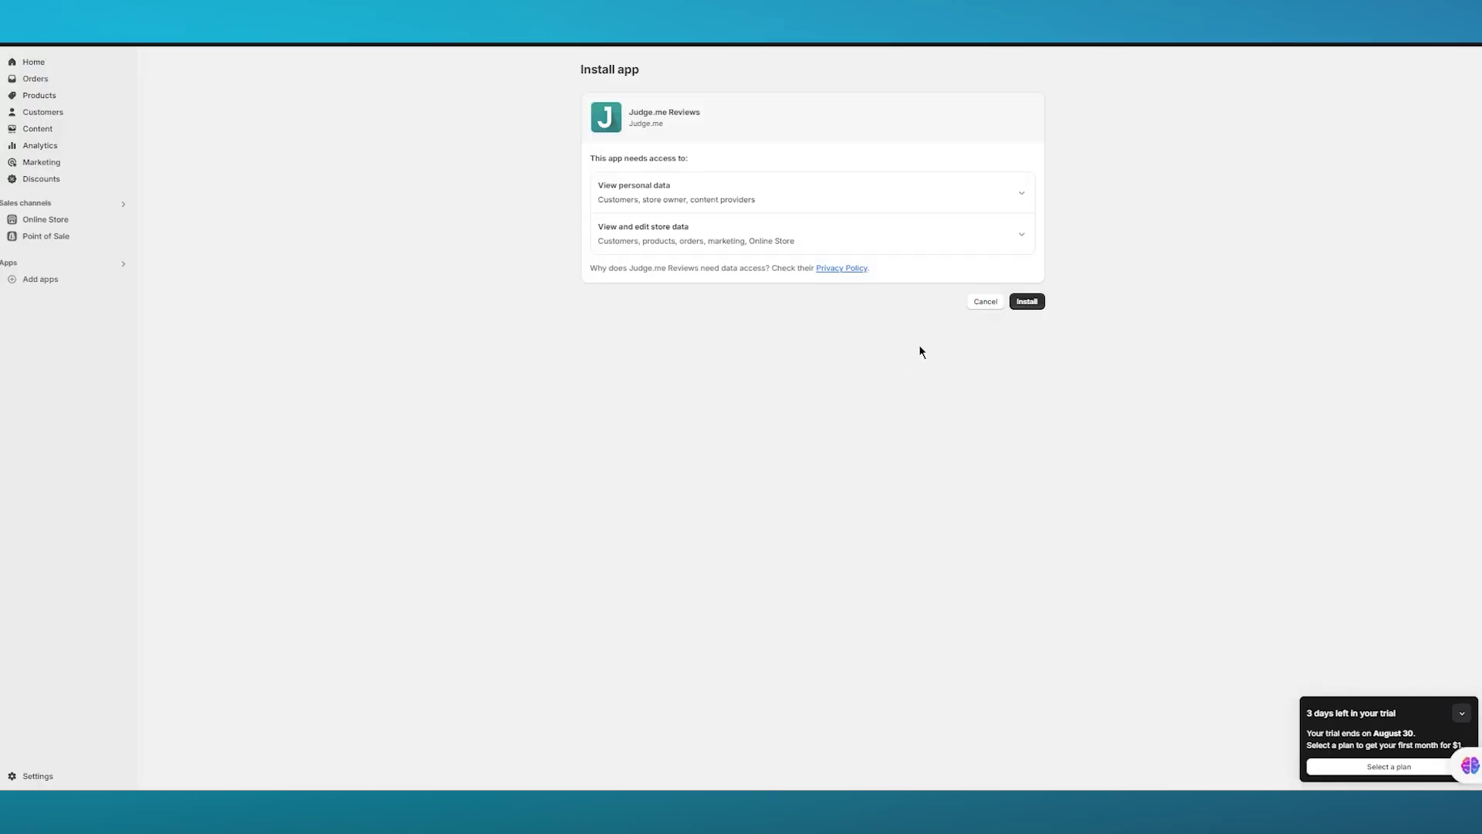
click(1025, 303)
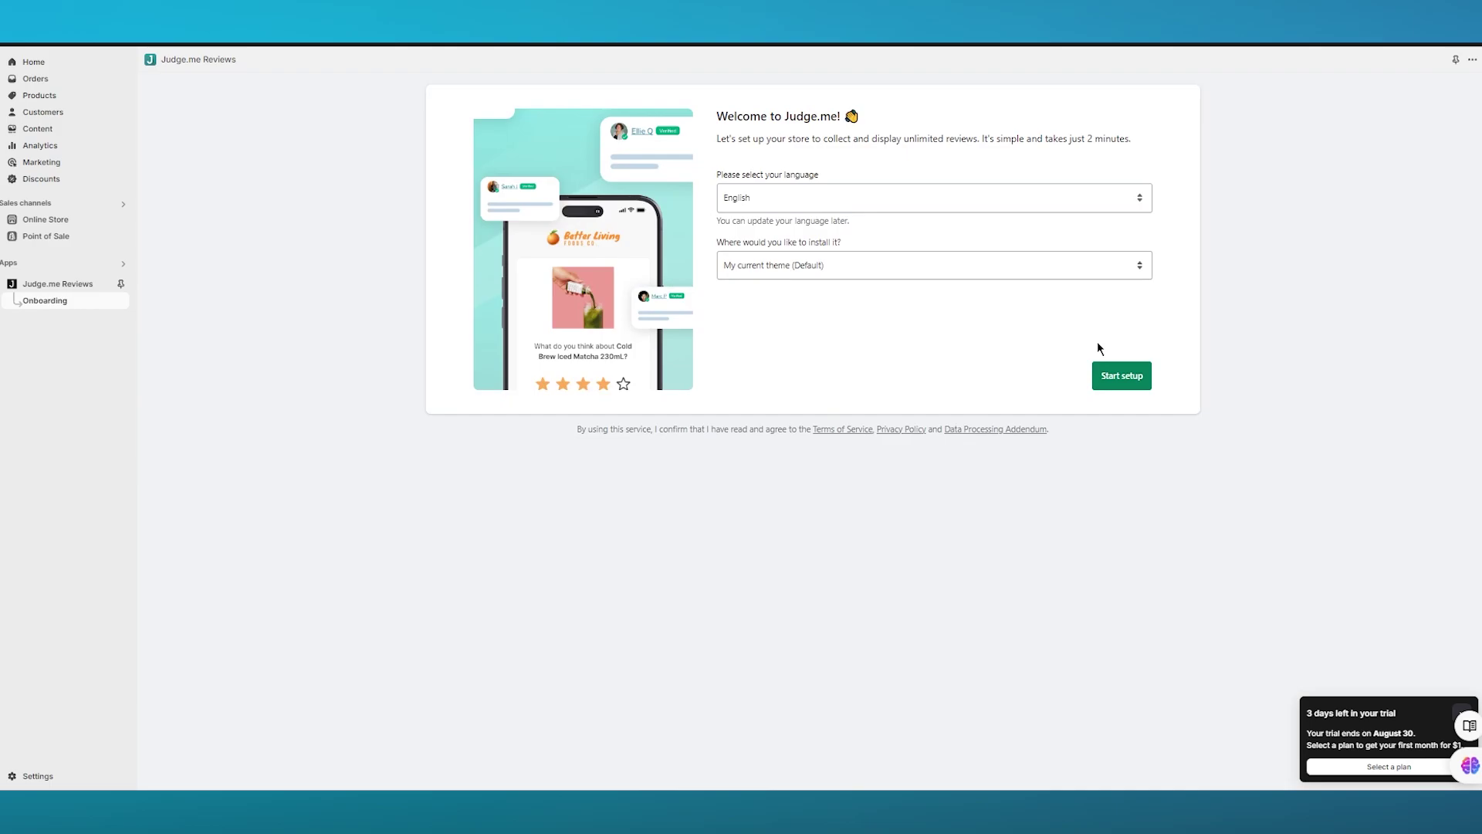
Start the Judge.me setup in English for the current theme, enable its app embed, and continue to the widget installation
click(1112, 382)
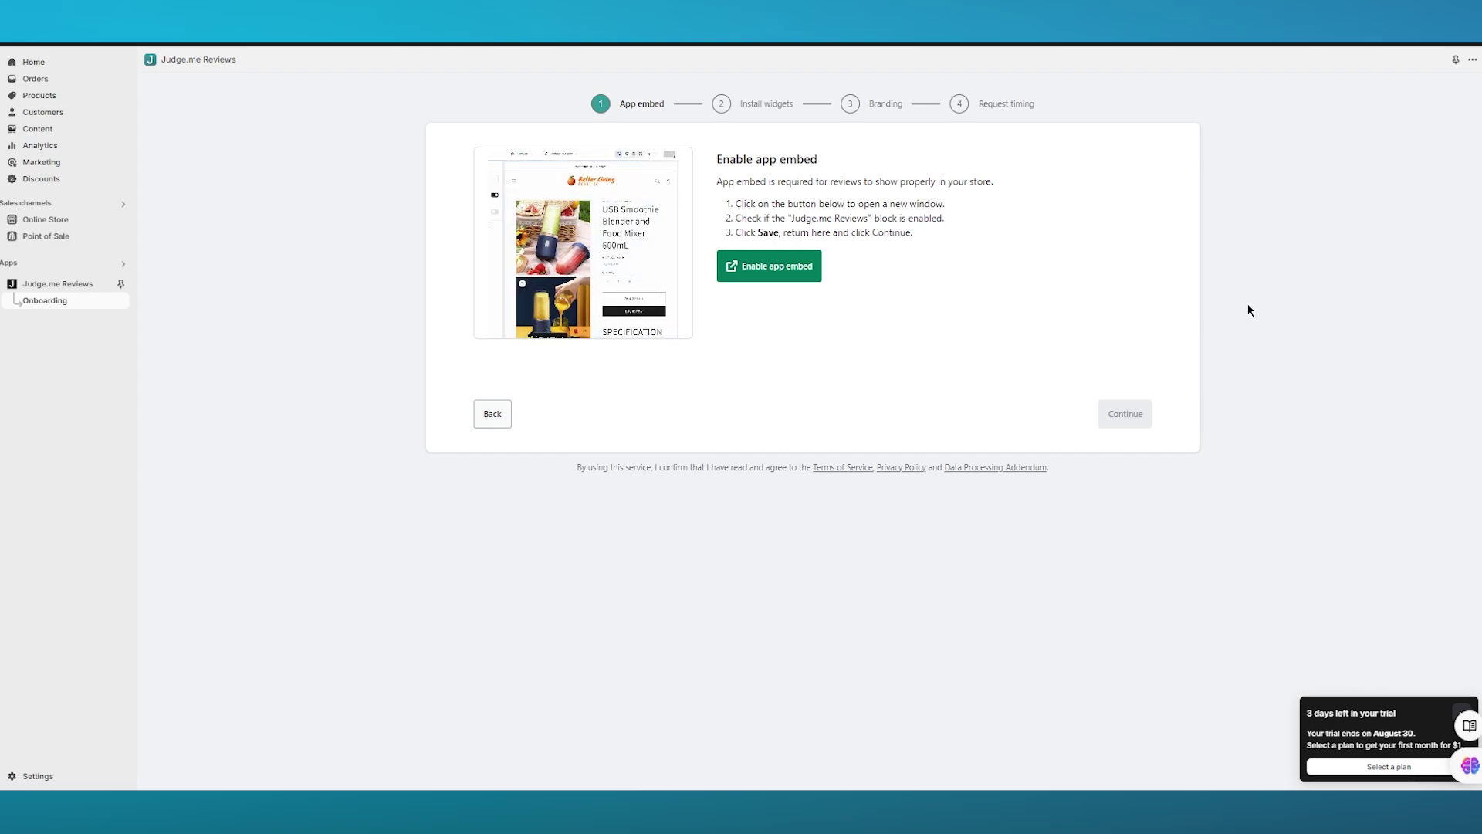
click(780, 275)
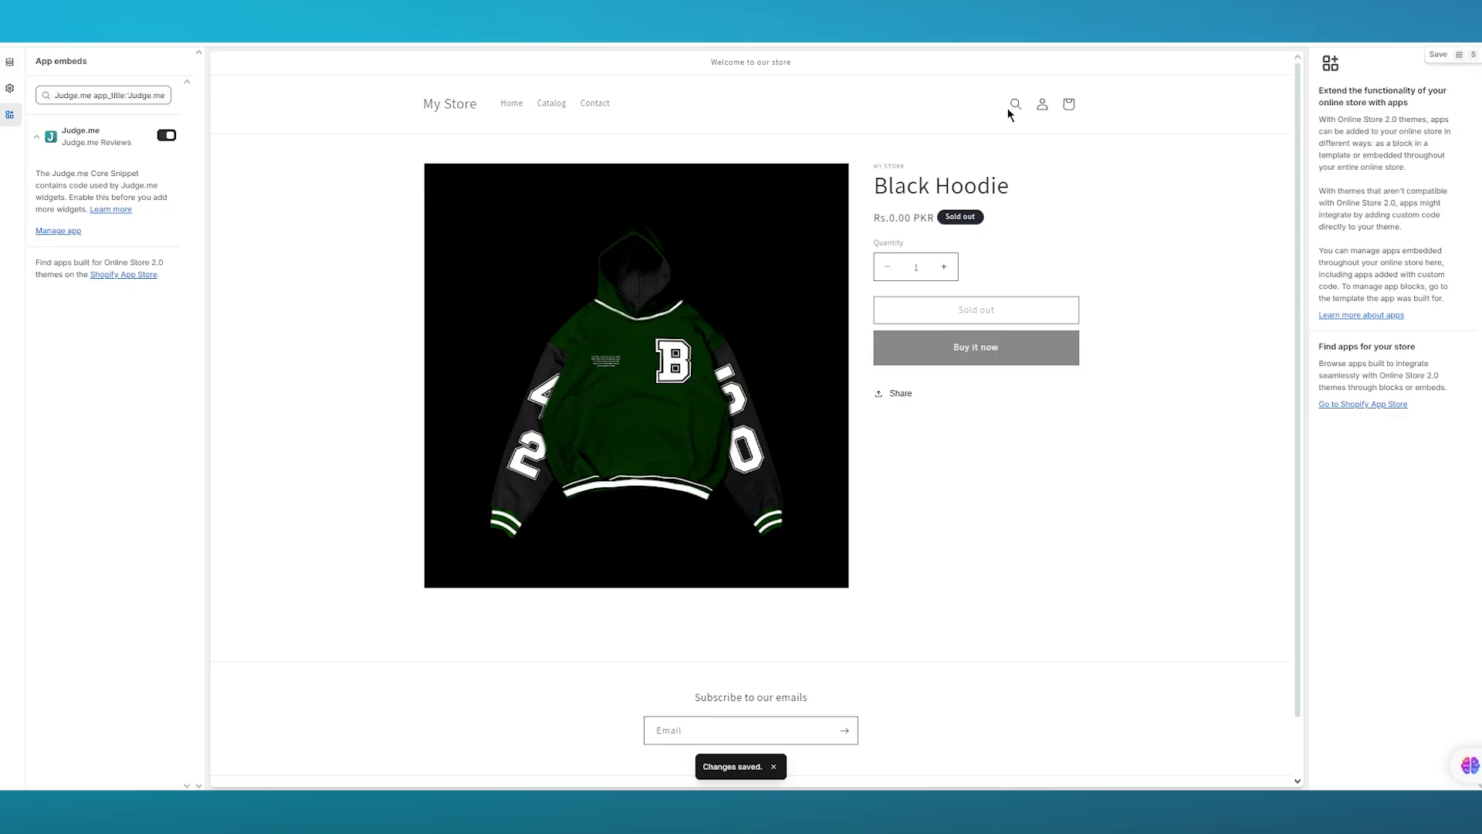
key(ctrl+w)
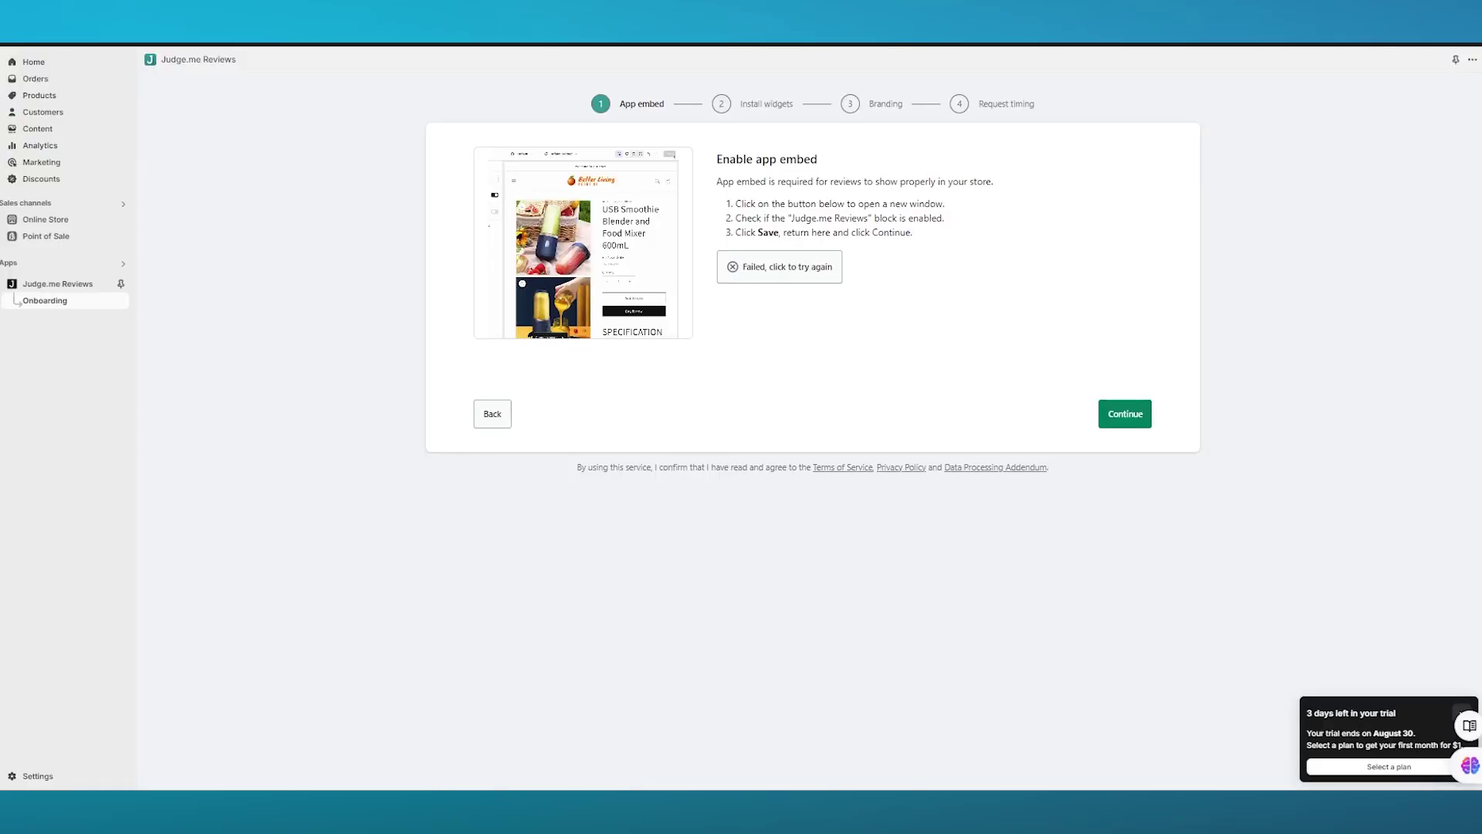
click(781, 272)
click(1127, 421)
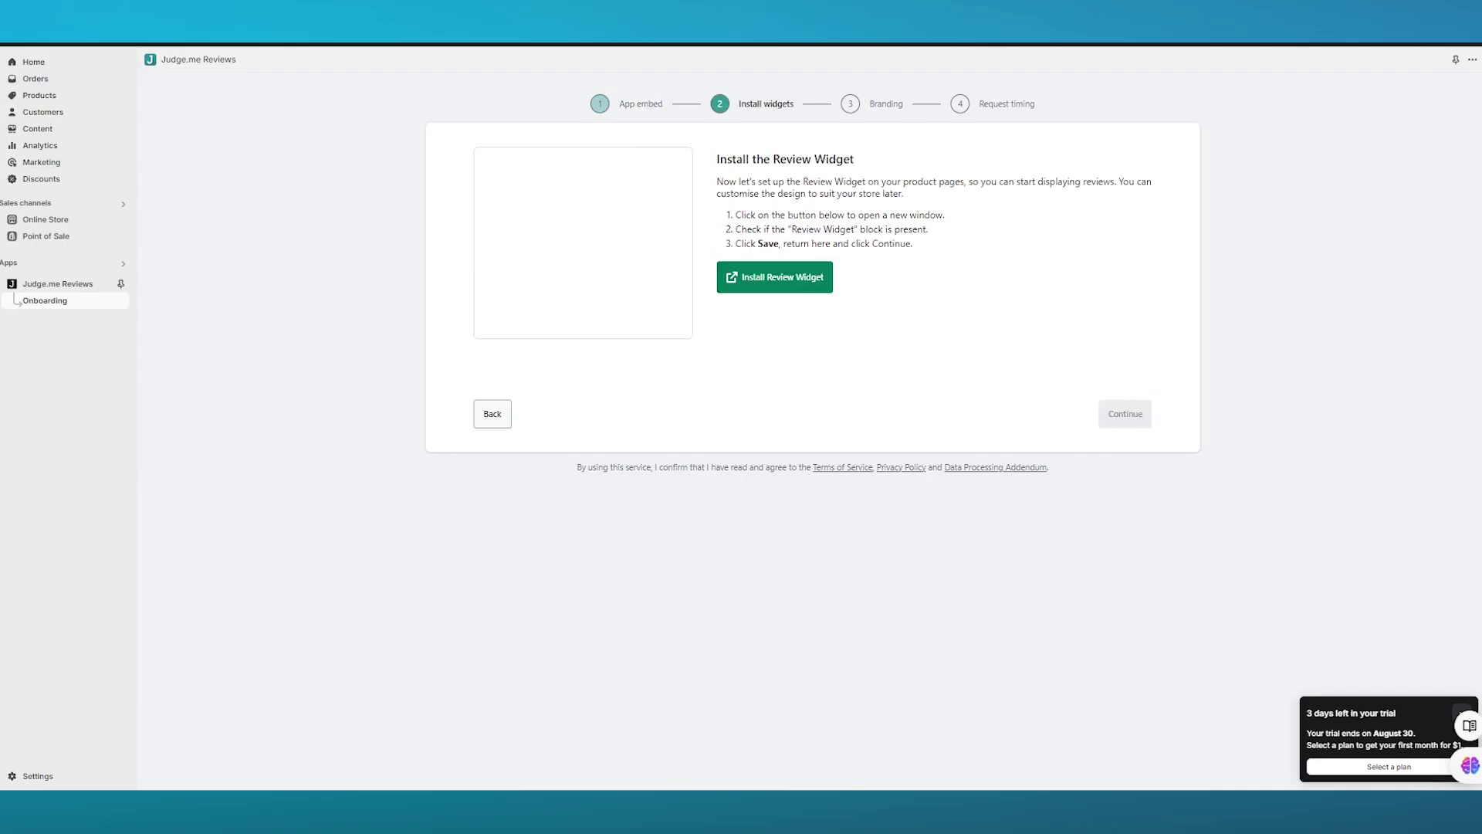
Add the Judge.me Review Widget to the default product template, check its block, and return to the Judge.me onboarding
click(781, 277)
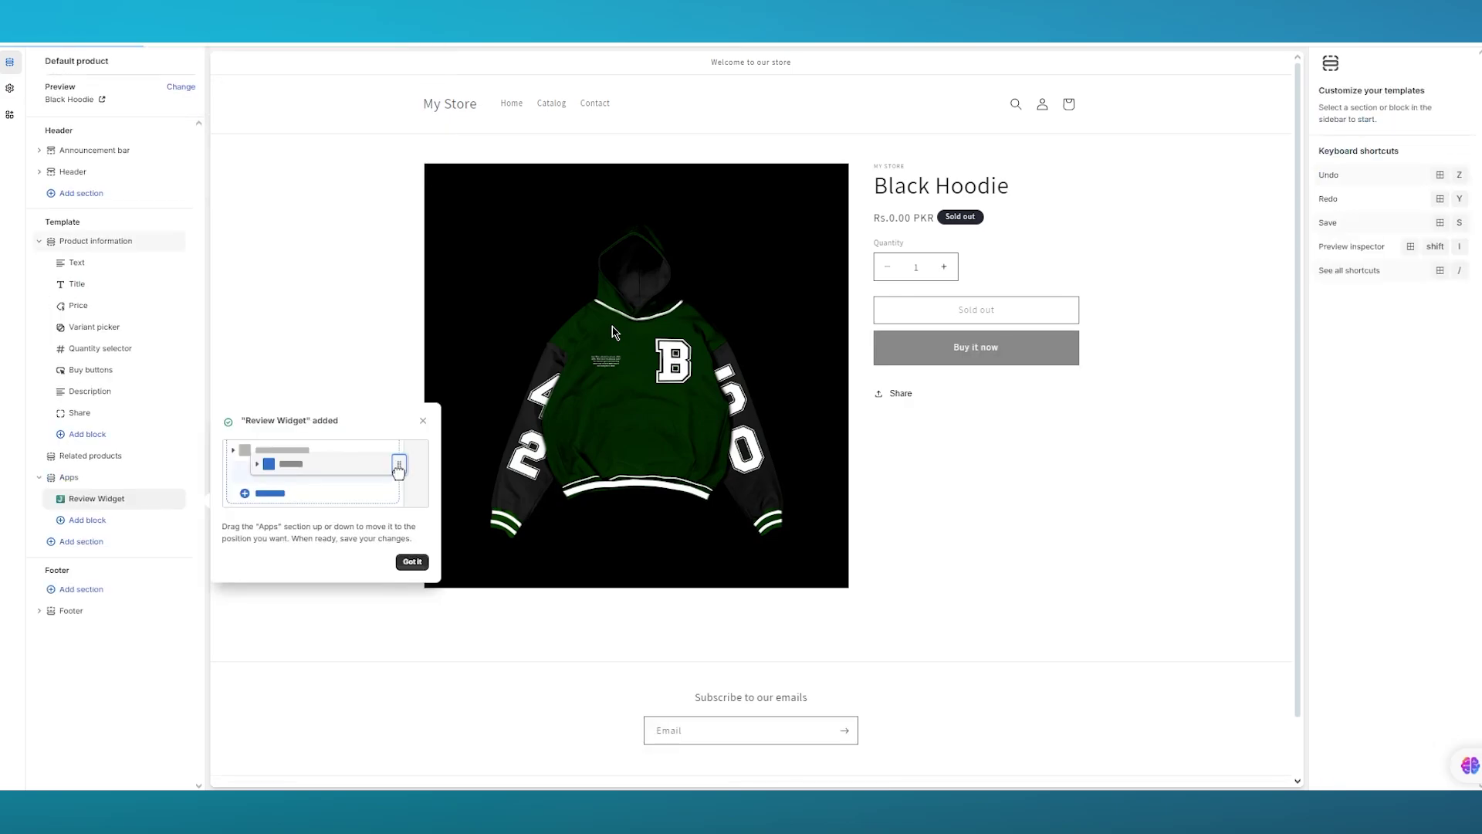
click(412, 561)
click(81, 500)
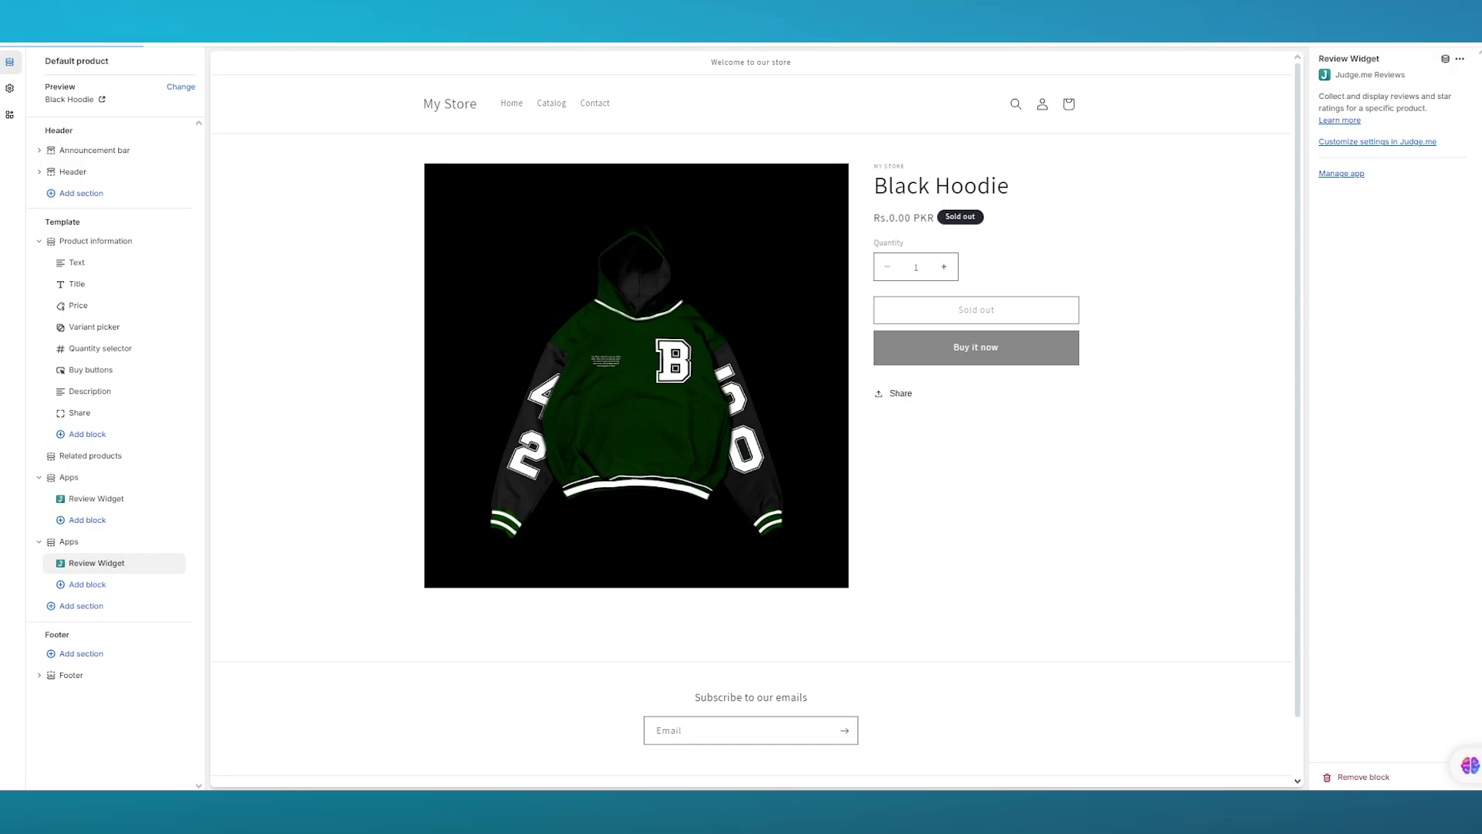
key(ctrl+shift+Tab)
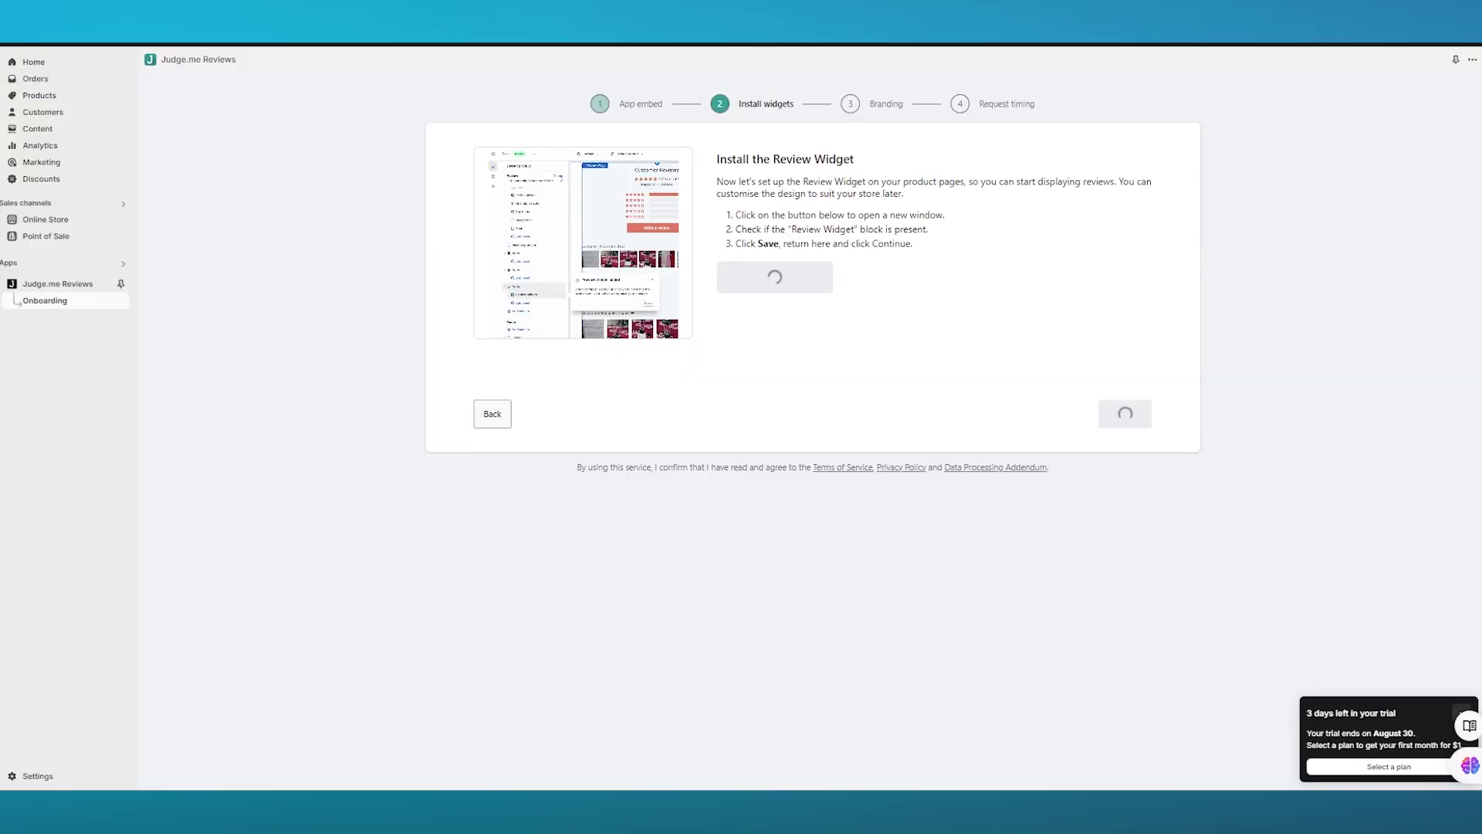